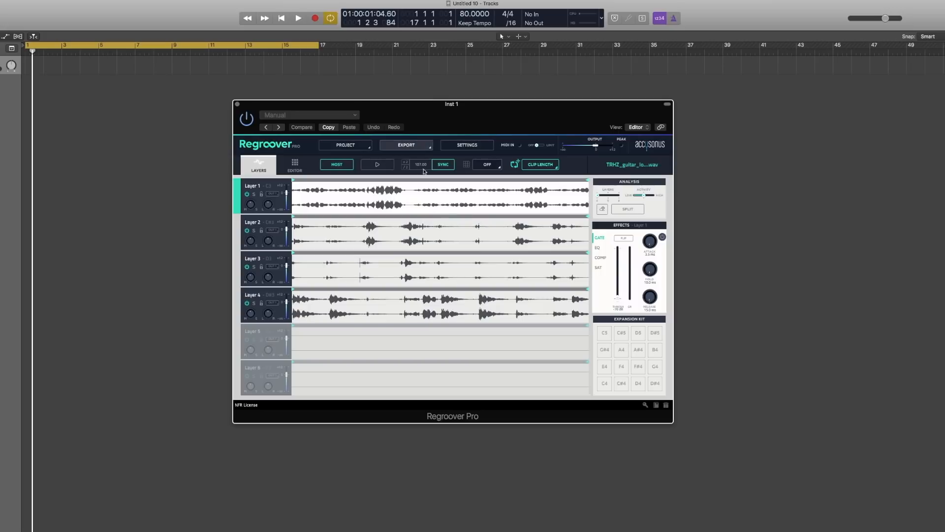
# Step: Set the project tempo to 107 BPM and use tempo sync for the loaded guitar loop
pyautogui.click(462, 11)
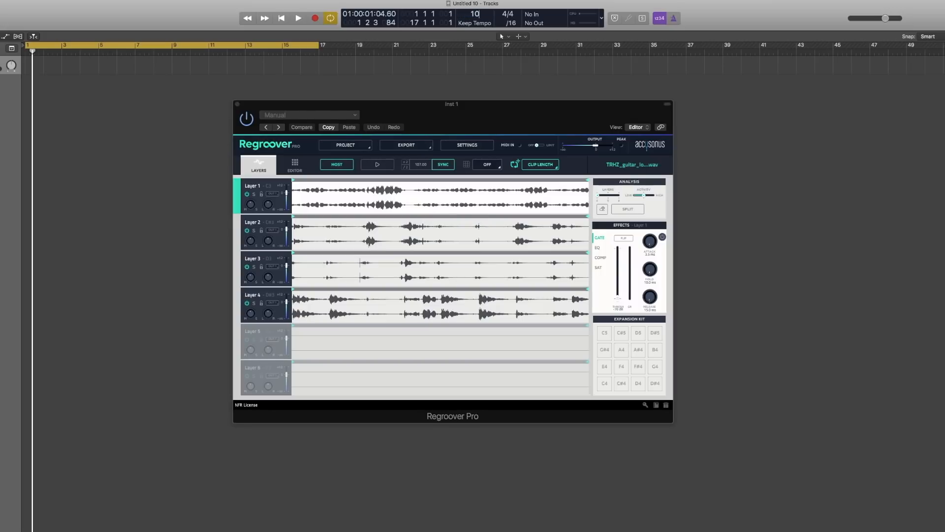
pyautogui.write('107')
pyautogui.press('Return')
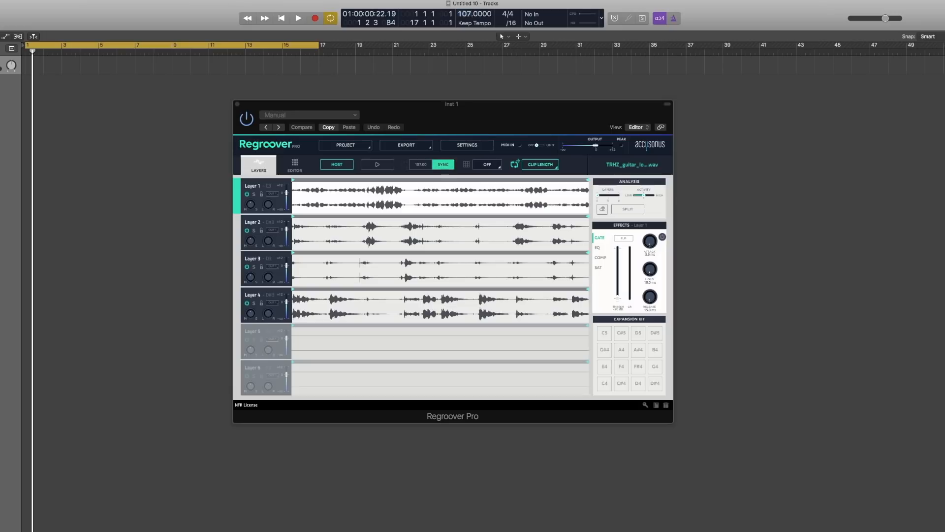
pyautogui.click(443, 166)
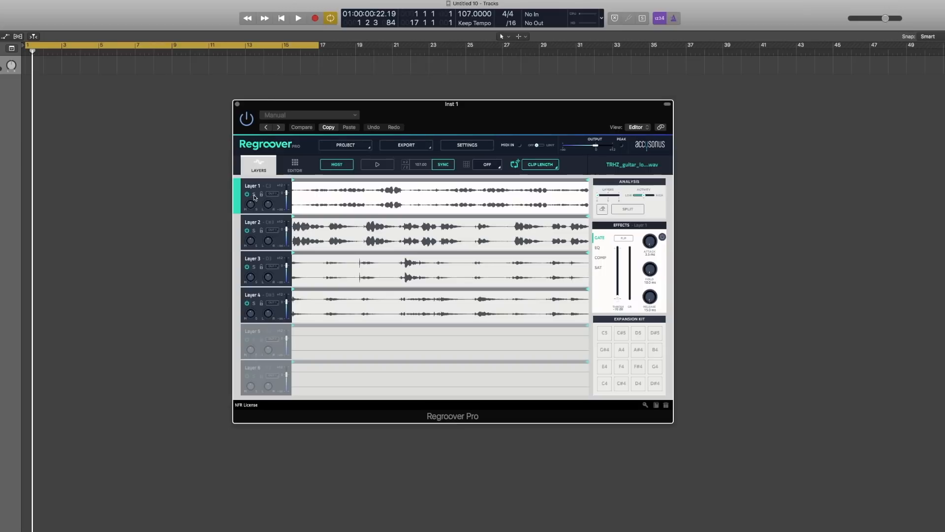
# Step: Audition Layer 1 and Layer 2 of the split guitar loop, each played in solo
pyautogui.click(254, 195)
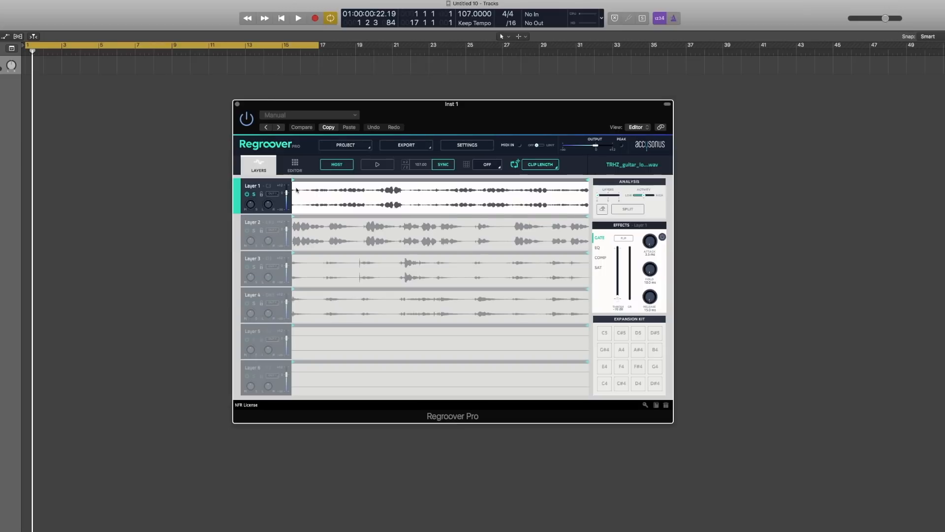
pyautogui.click(370, 165)
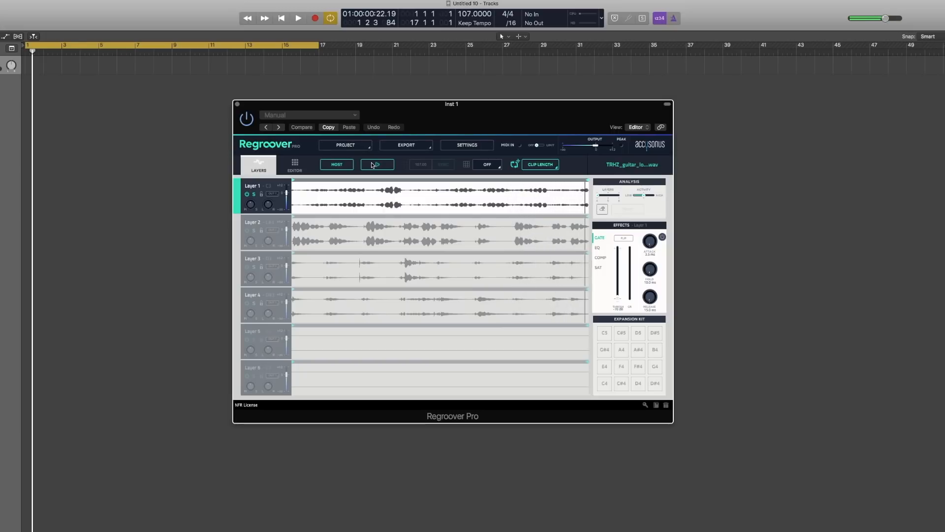
pyautogui.click(255, 230)
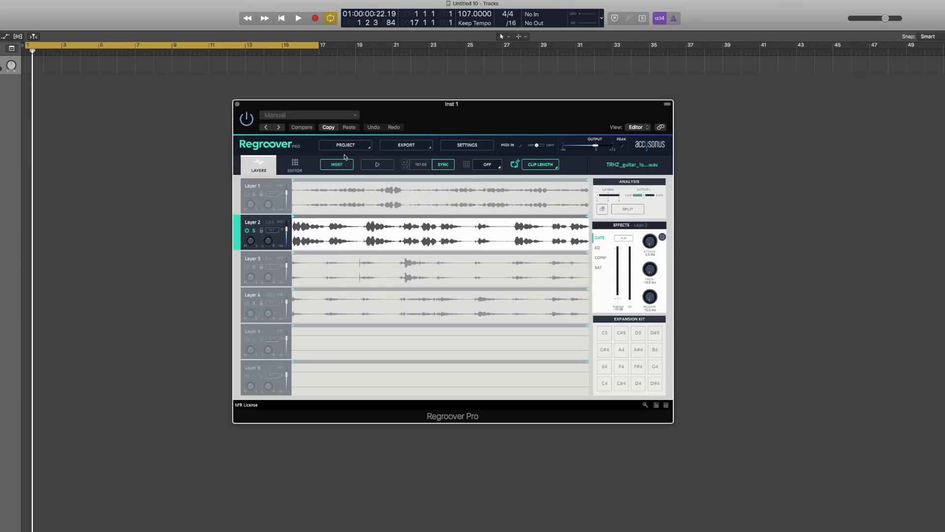
pyautogui.click(376, 165)
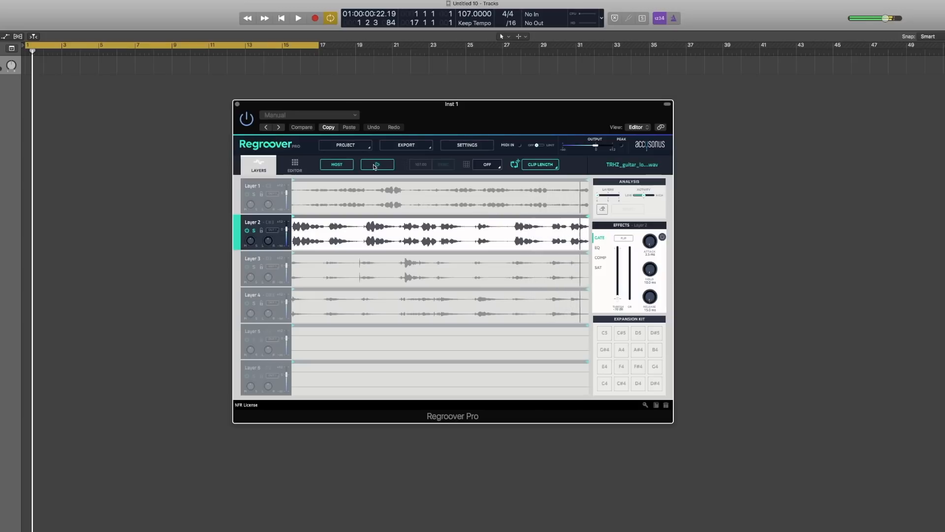
pyautogui.click(374, 166)
# Step: Solo Layer 3 and play it through to hear what it contains
pyautogui.click(284, 266)
pyautogui.click(376, 165)
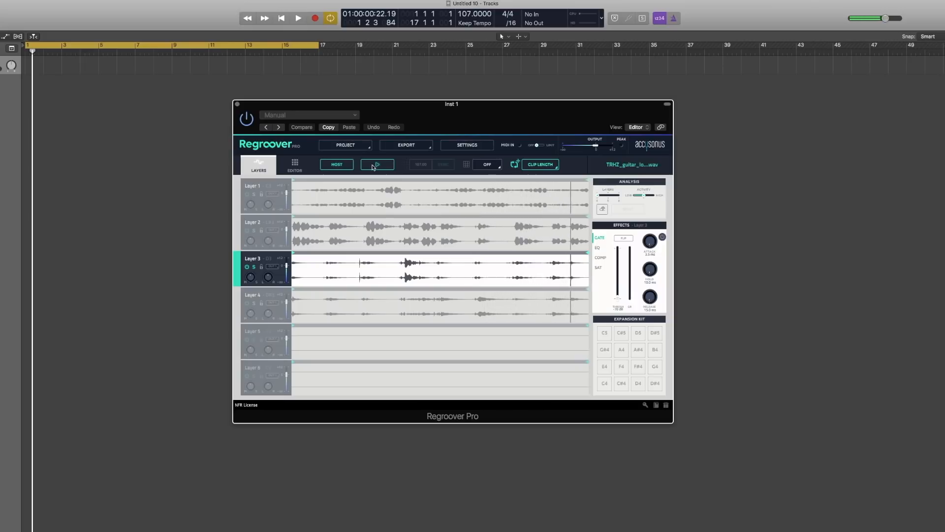
pyautogui.click(373, 167)
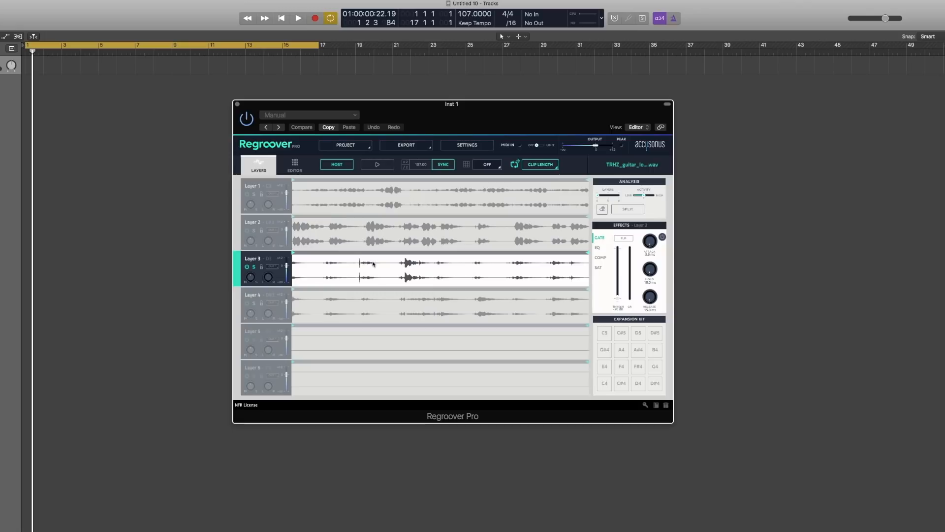
# Step: Listen to Layer 4 in solo, and play all four layers together without any solo
pyautogui.click(255, 305)
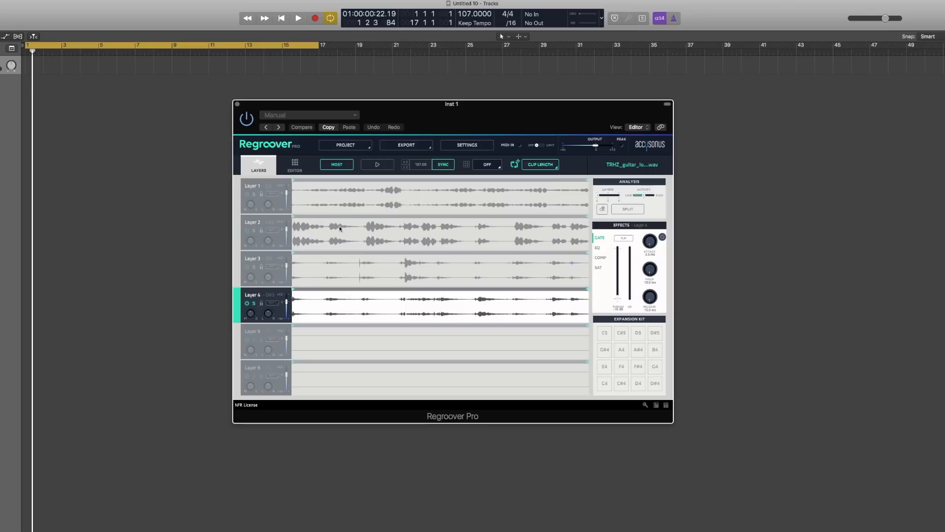
pyautogui.click(371, 164)
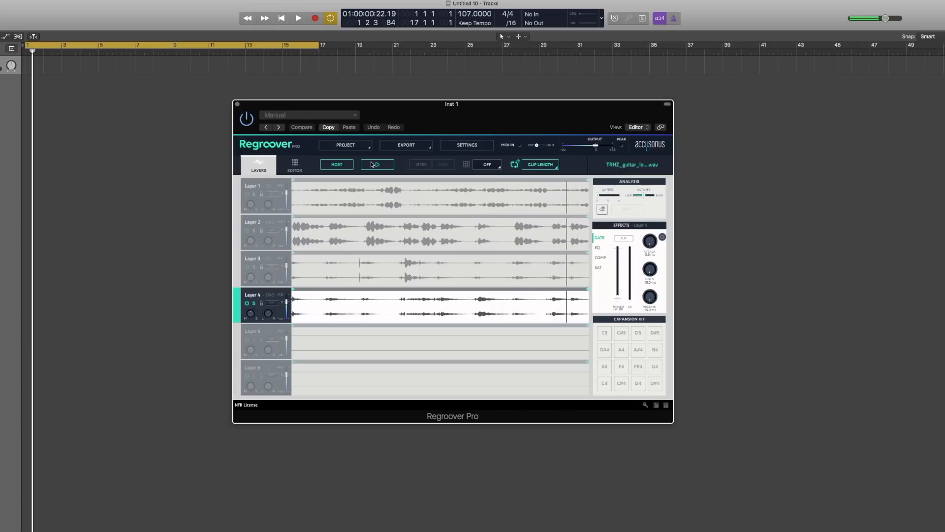
pyautogui.click(372, 164)
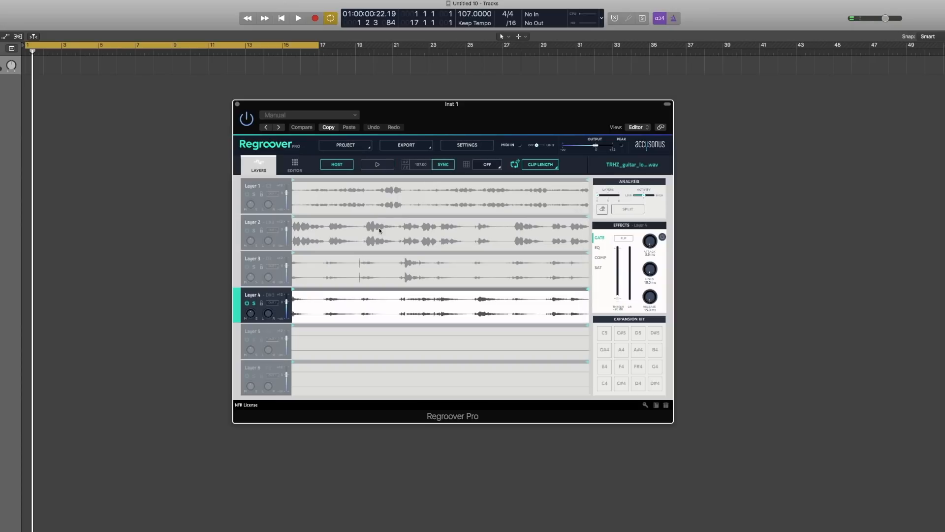
pyautogui.click(378, 165)
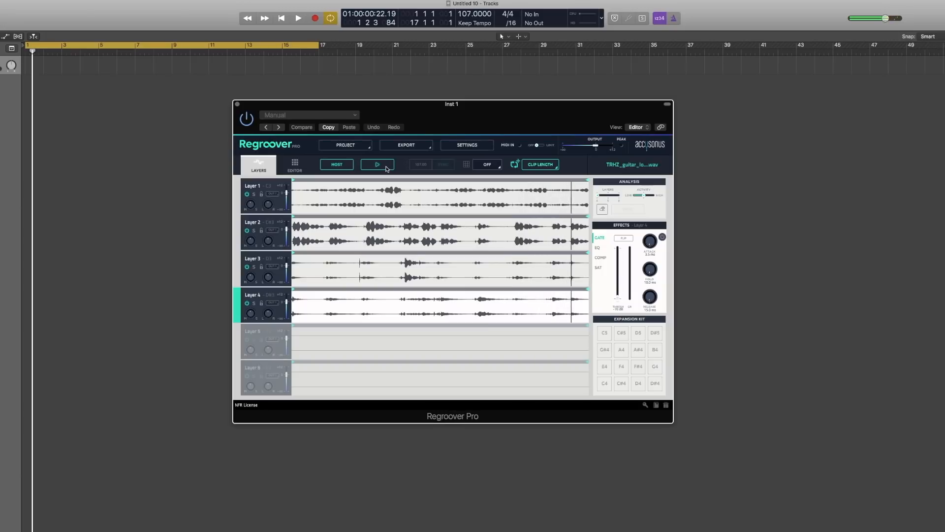
pyautogui.click(388, 168)
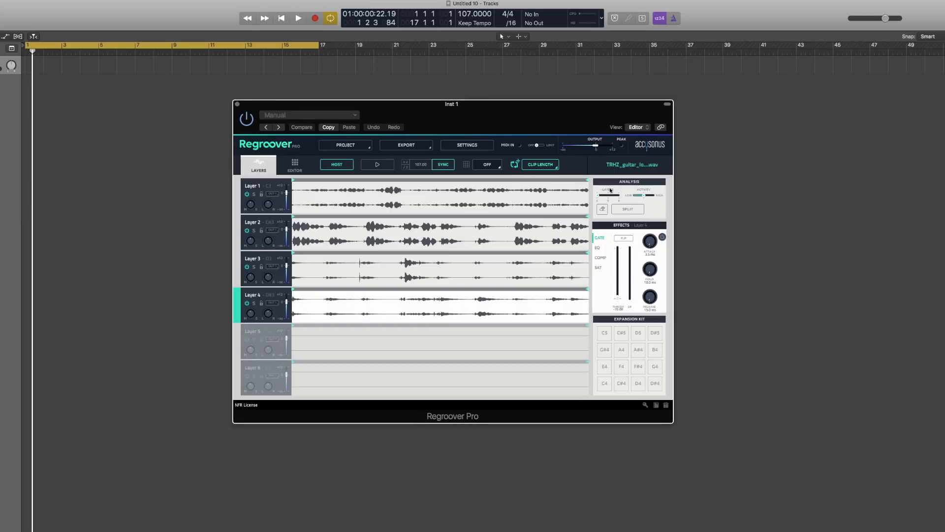
# Step: Split the loop again with the activity at its low end, and audition Layer 2 in solo
pyautogui.click(627, 209)
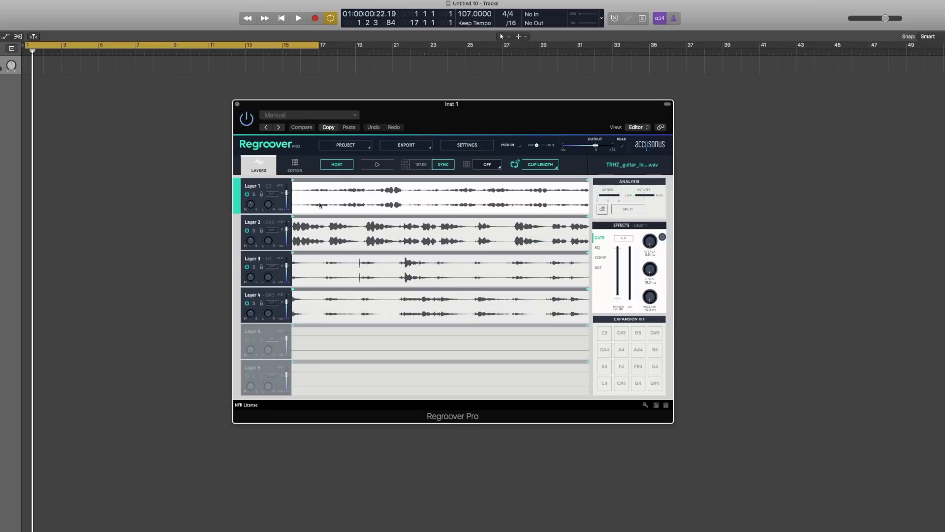
pyautogui.click(257, 235)
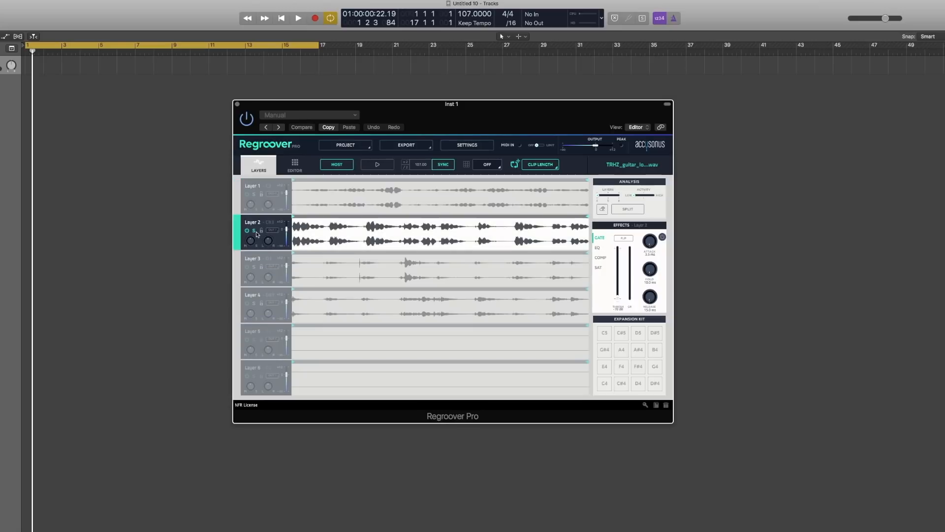
pyautogui.click(378, 164)
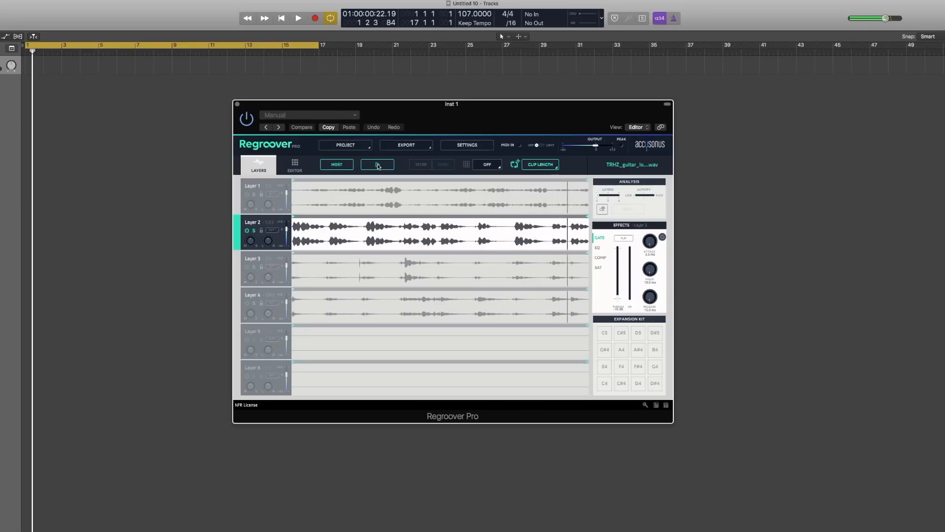
pyautogui.click(378, 165)
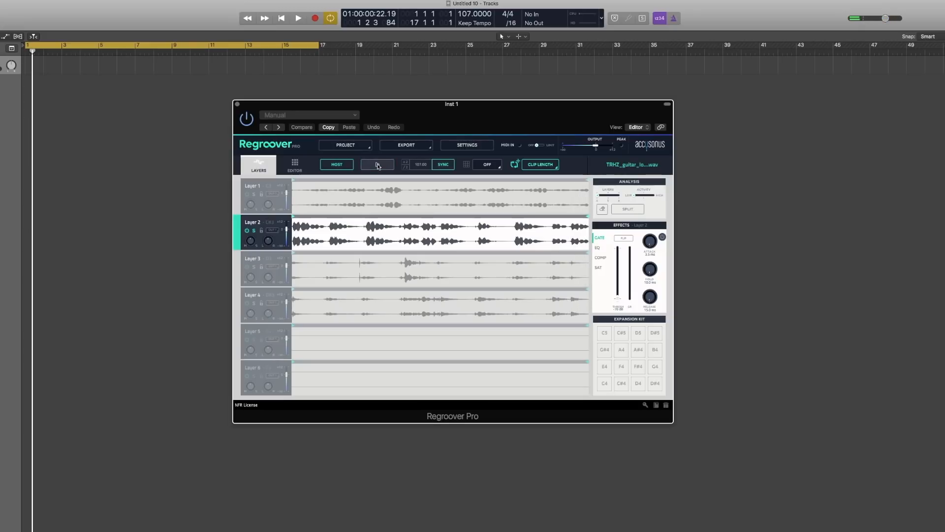
pyautogui.click(377, 165)
# Step: Place the whole of Layer 2 in the arrangement at bar 1 as an audio region and delete that region again
pyautogui.doubleClick(458, 239)
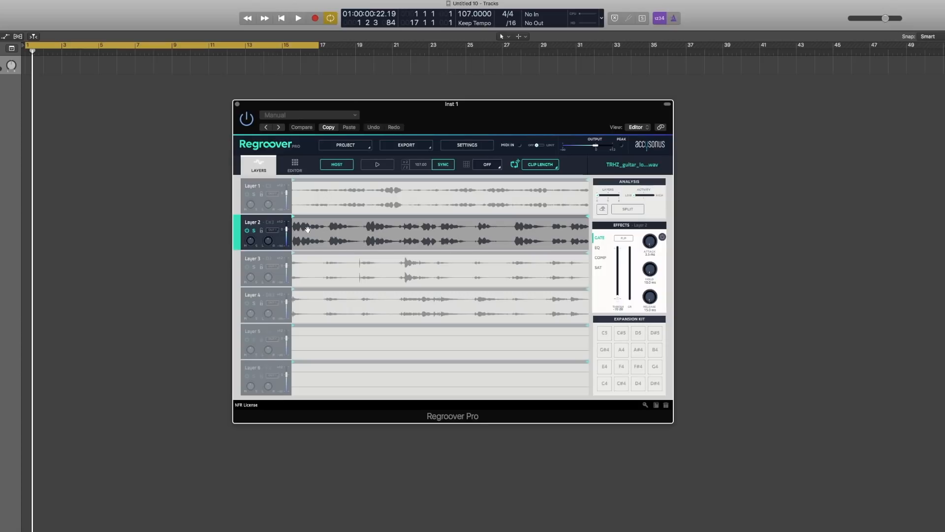
pyautogui.moveTo(523, 241); pyautogui.dragTo(524, 241)
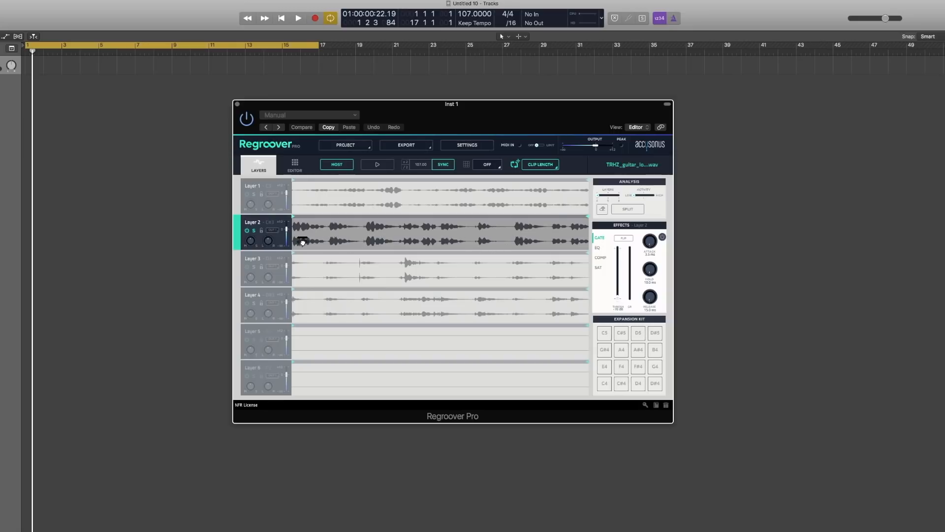
pyautogui.moveTo(100, 118); pyautogui.dragTo(24, 85)
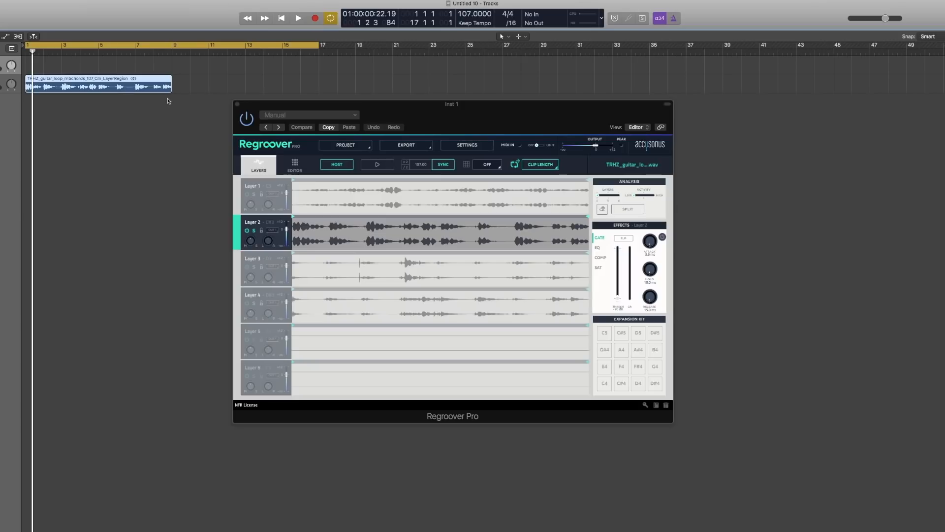
pyautogui.click(92, 89)
pyautogui.press('Delete')
# Step: Select the first and second chords of Layer 2 and assign them to expansion kit pads C5 and C#5
pyautogui.click(347, 237)
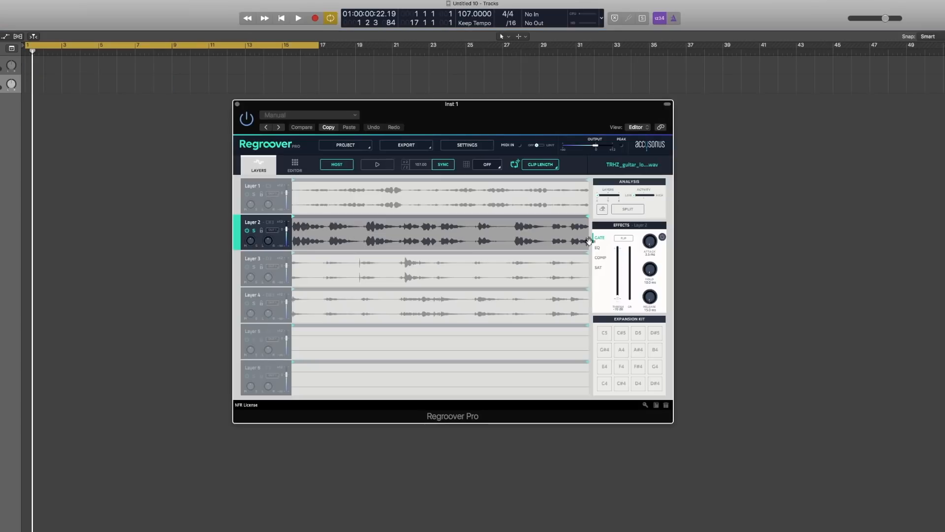
pyautogui.moveTo(590, 241); pyautogui.dragTo(328, 238)
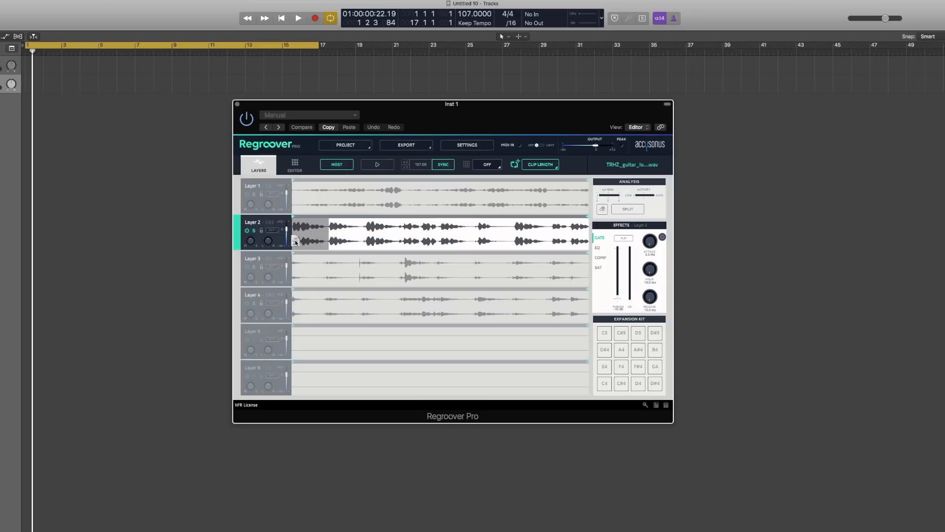
pyautogui.moveTo(296, 242); pyautogui.dragTo(605, 334)
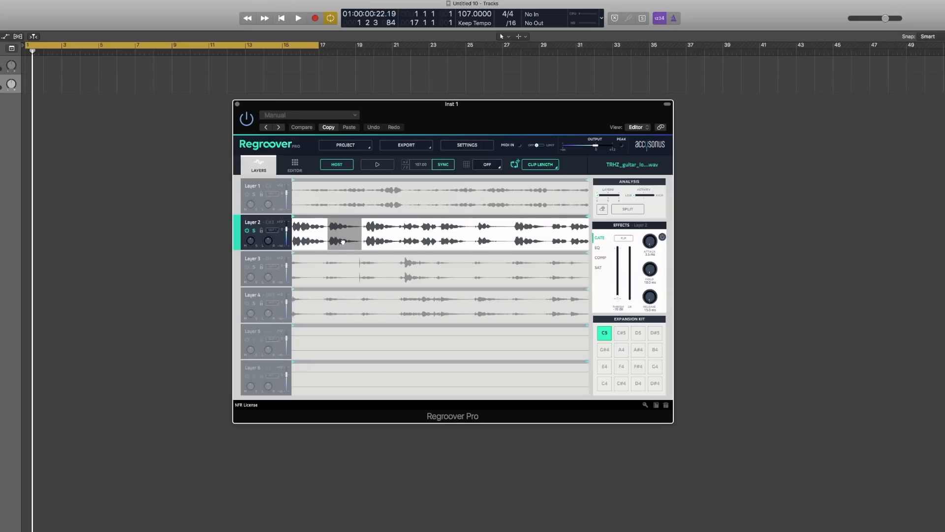
pyautogui.moveTo(344, 241); pyautogui.dragTo(626, 335)
# Step: Assign three further chord slices from Layer 2 to expansion kit pads D5, D#5 and G#4
pyautogui.click(368, 229)
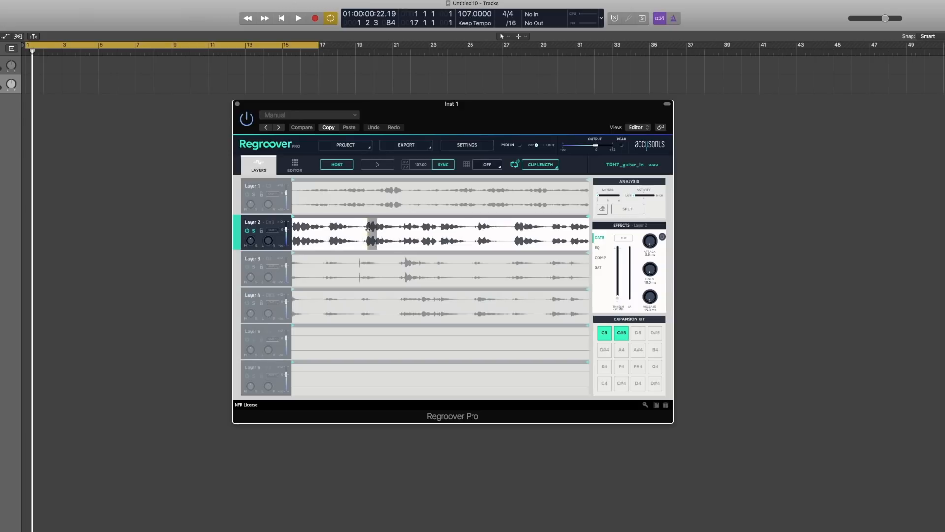
pyautogui.click(370, 243)
pyautogui.moveTo(370, 242); pyautogui.dragTo(635, 335)
pyautogui.click(424, 242)
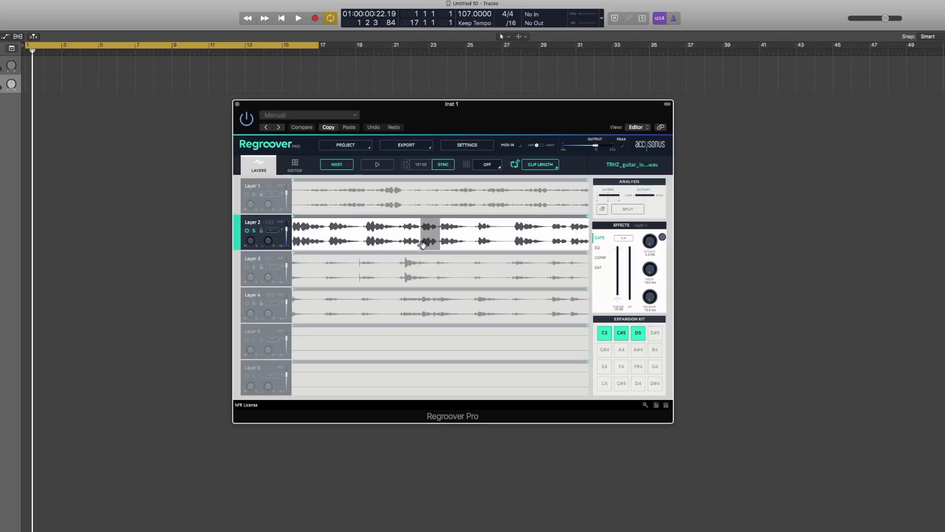
pyautogui.moveTo(428, 246); pyautogui.dragTo(653, 336)
pyautogui.moveTo(654, 336); pyautogui.dragTo(654, 335)
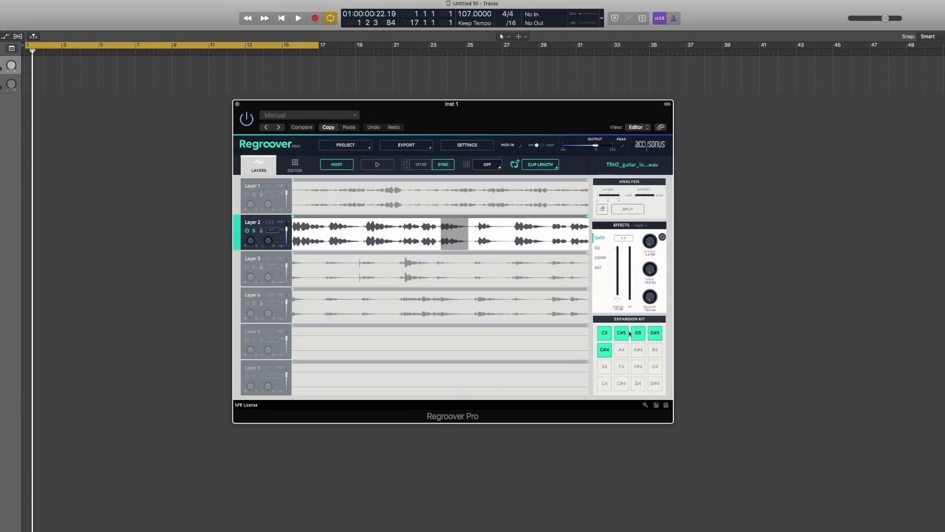
# Step: In the pad editor, slightly lengthen the envelope attack of the G#4 and C#5 pads
pyautogui.click(295, 166)
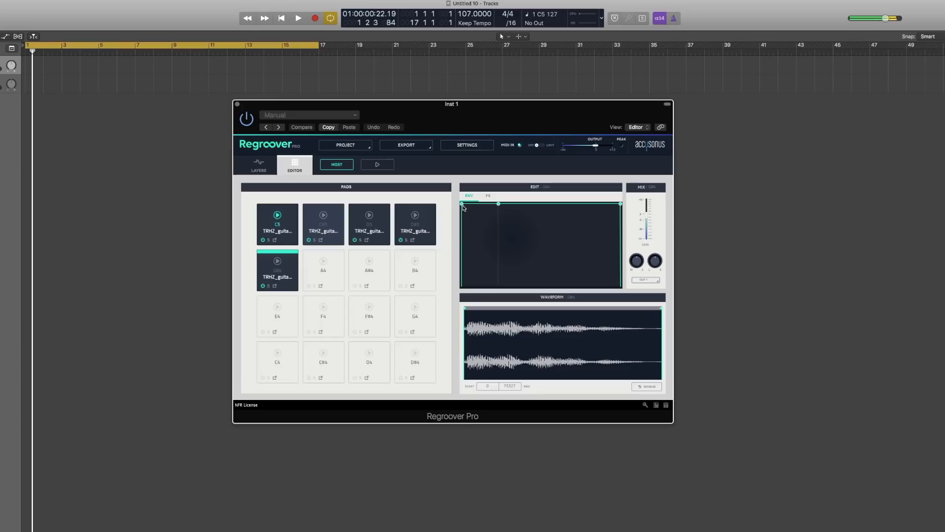
pyautogui.moveTo(463, 206); pyautogui.dragTo(465, 205)
pyautogui.click(338, 226)
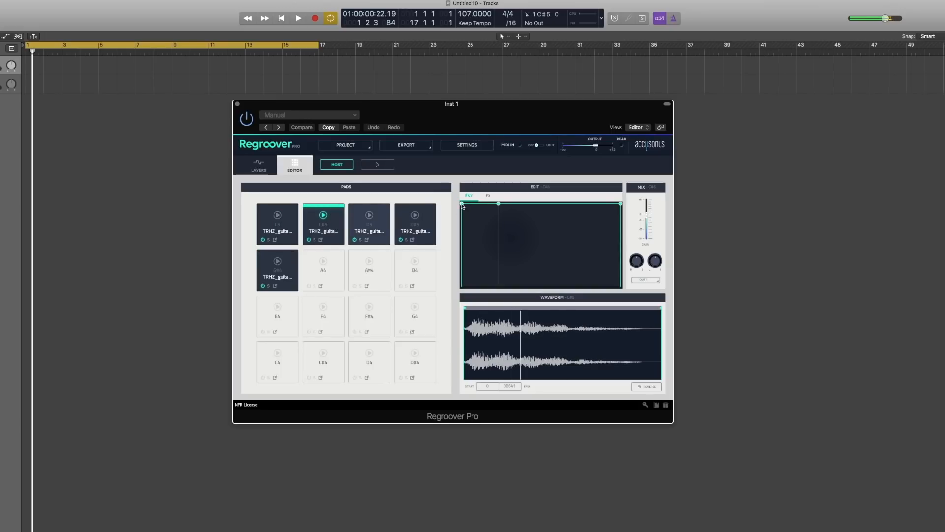
pyautogui.moveTo(463, 206); pyautogui.dragTo(465, 206)
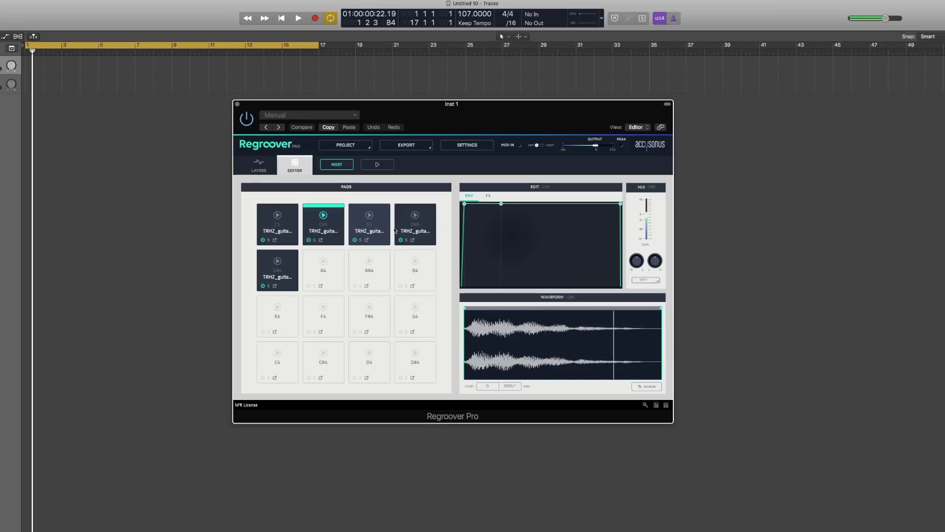
# Step: Slightly lengthen the envelope attack of the D5 and D#5 pads and reselect the G#4 pad
pyautogui.click(377, 227)
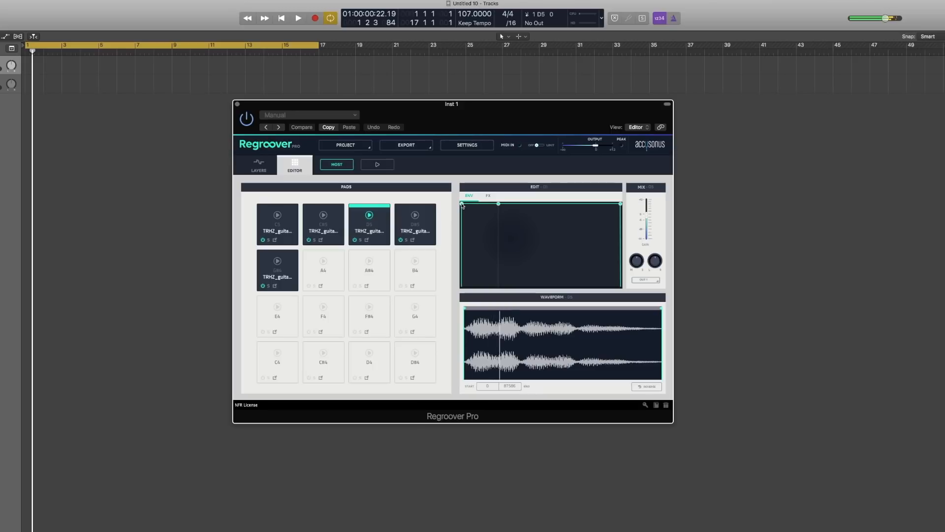
pyautogui.moveTo(463, 206); pyautogui.dragTo(466, 206)
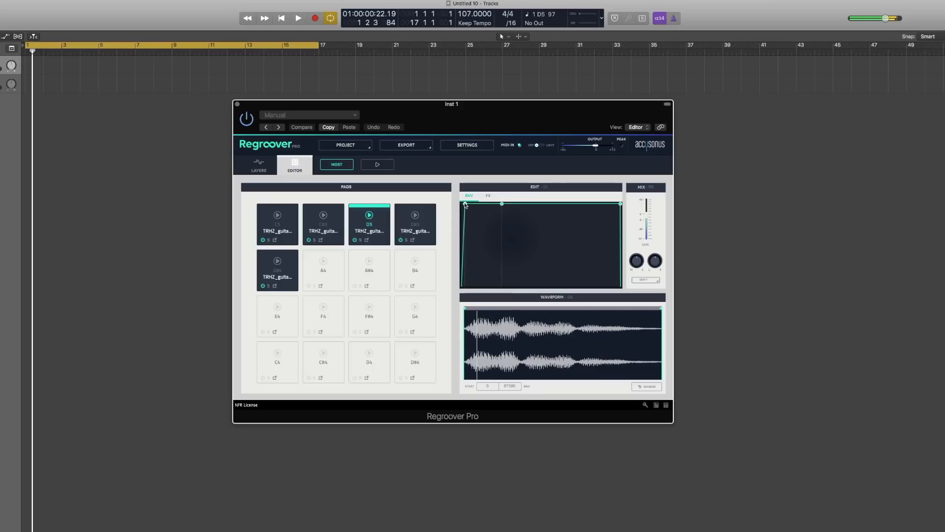
pyautogui.click(423, 226)
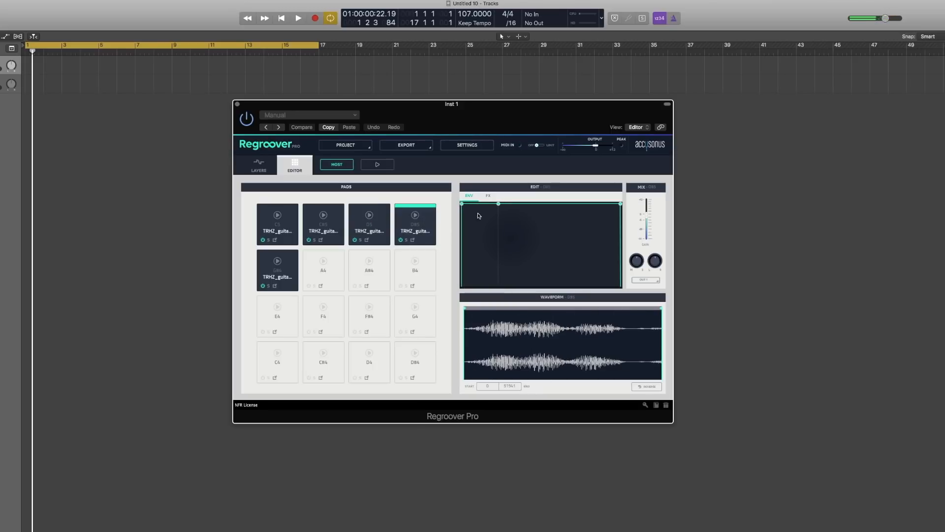
pyautogui.click(463, 207)
pyautogui.moveTo(463, 206); pyautogui.dragTo(465, 206)
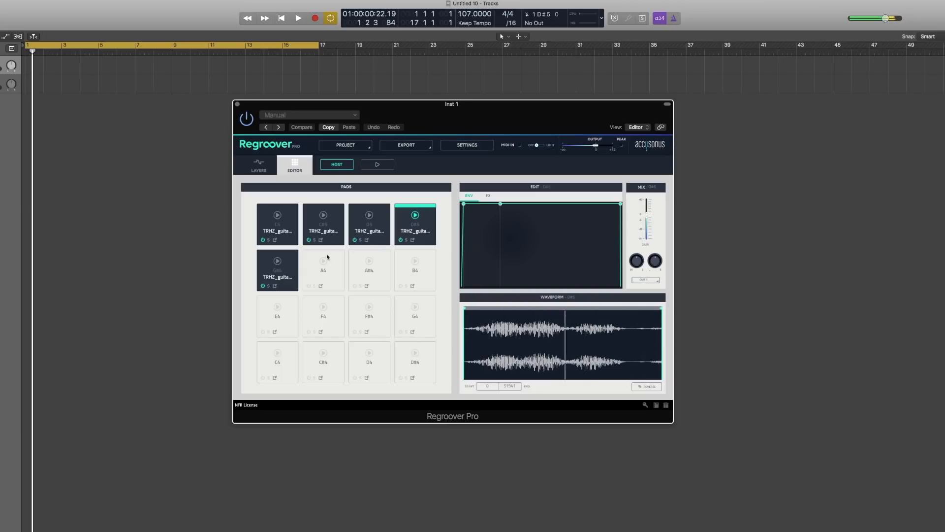
pyautogui.click(293, 265)
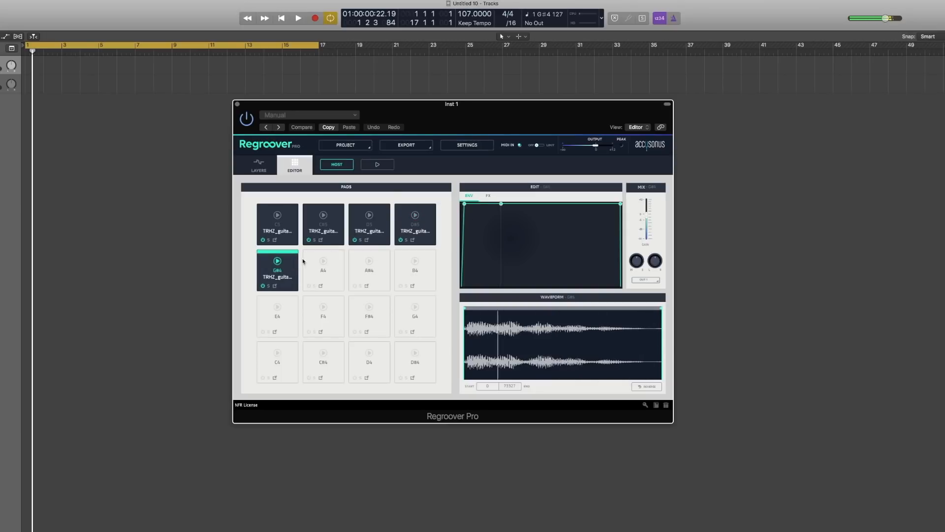
# Step: Slightly lengthen the envelope attack of the C5 pad
pyautogui.click(294, 226)
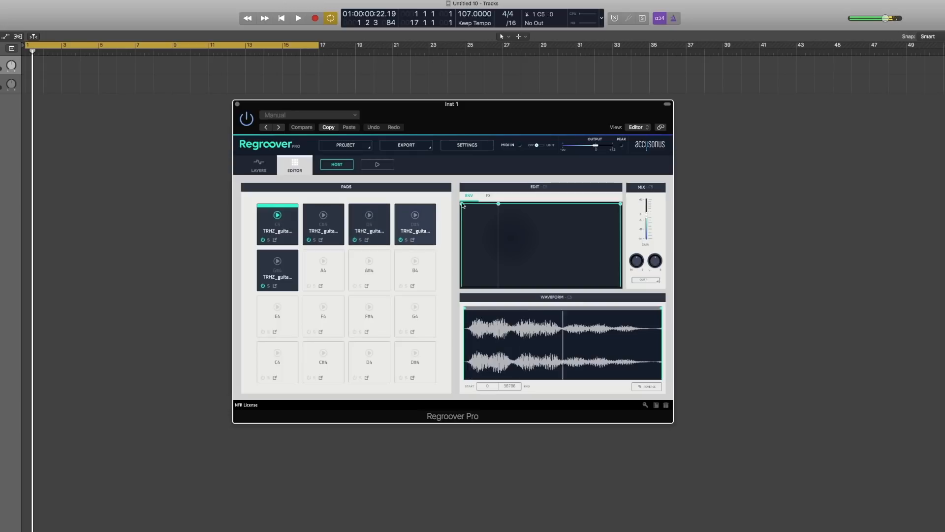
pyautogui.moveTo(463, 205); pyautogui.dragTo(466, 206)
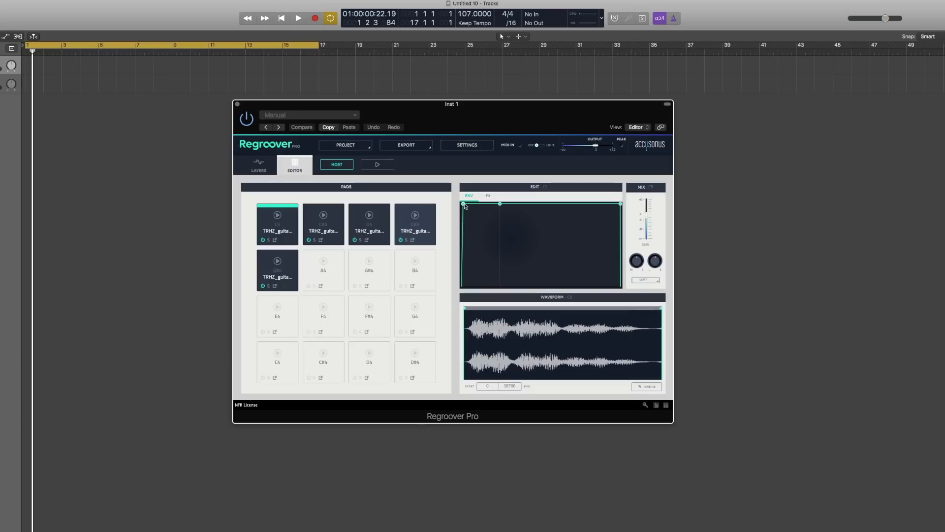
# Step: Reverse the G#4 pad's sample and trim its quiet beginning and a sliver off its end
pyautogui.click(277, 268)
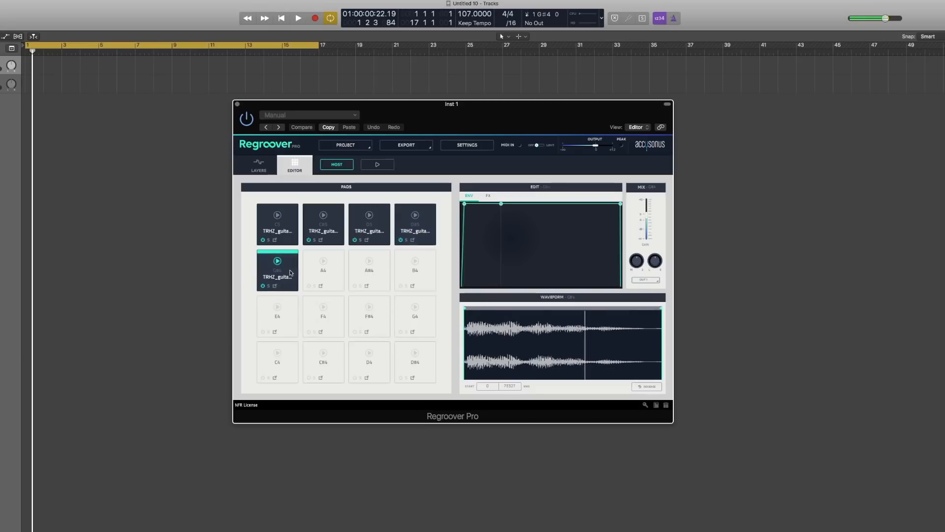
pyautogui.click(649, 387)
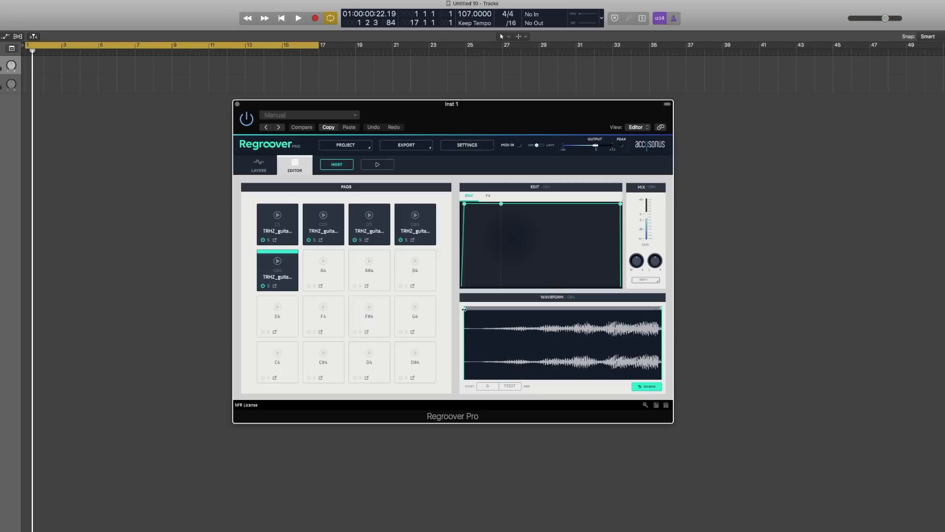
pyautogui.moveTo(464, 309); pyautogui.dragTo(540, 311)
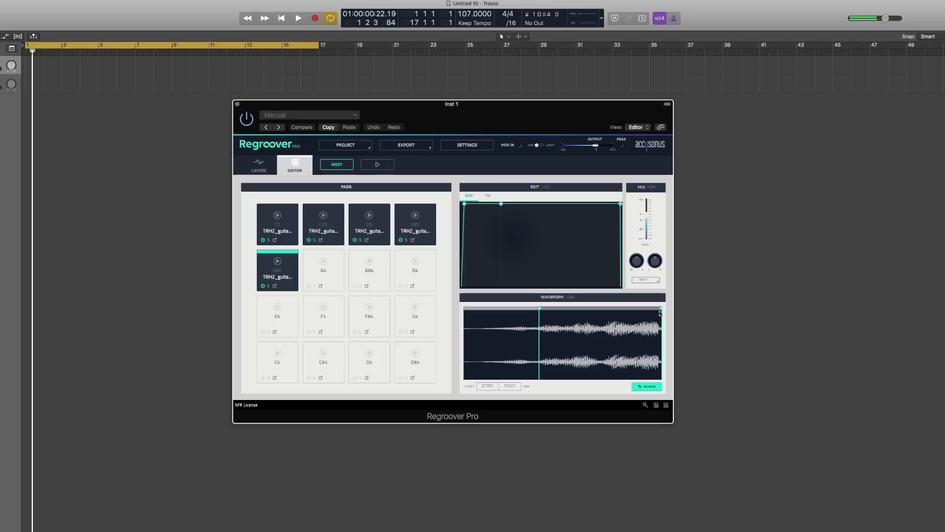
pyautogui.moveTo(659, 310); pyautogui.dragTo(658, 310)
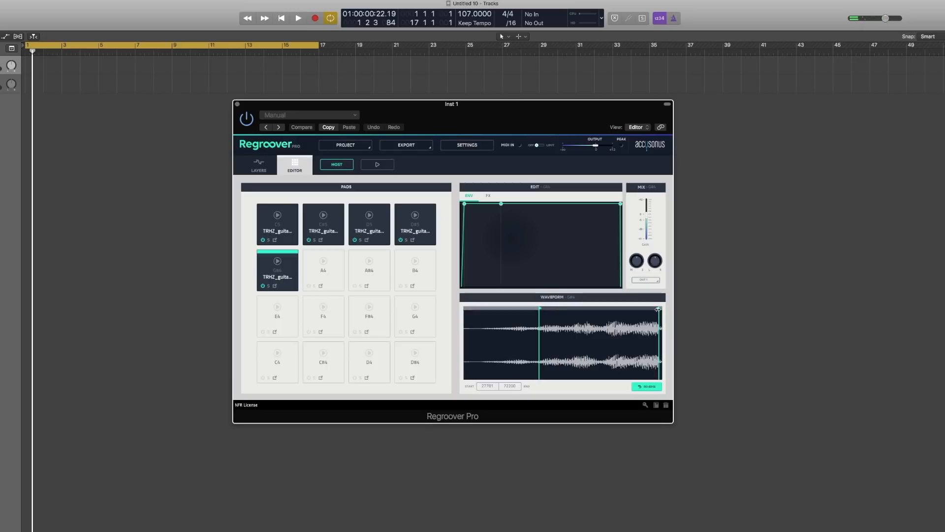
# Step: Lengthen the envelope release slightly and the attack more noticeably on the D5 pad
pyautogui.moveTo(620, 203); pyautogui.dragTo(618, 204)
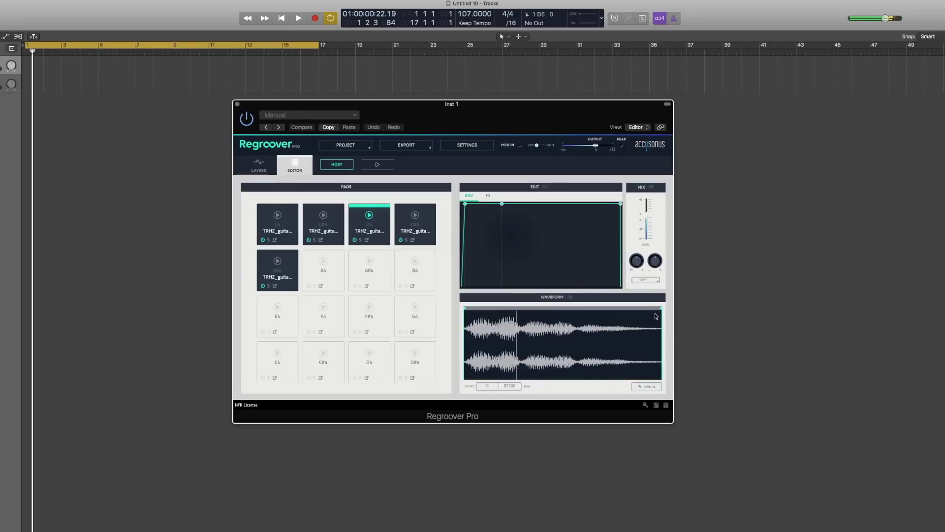
pyautogui.moveTo(621, 205); pyautogui.dragTo(615, 205)
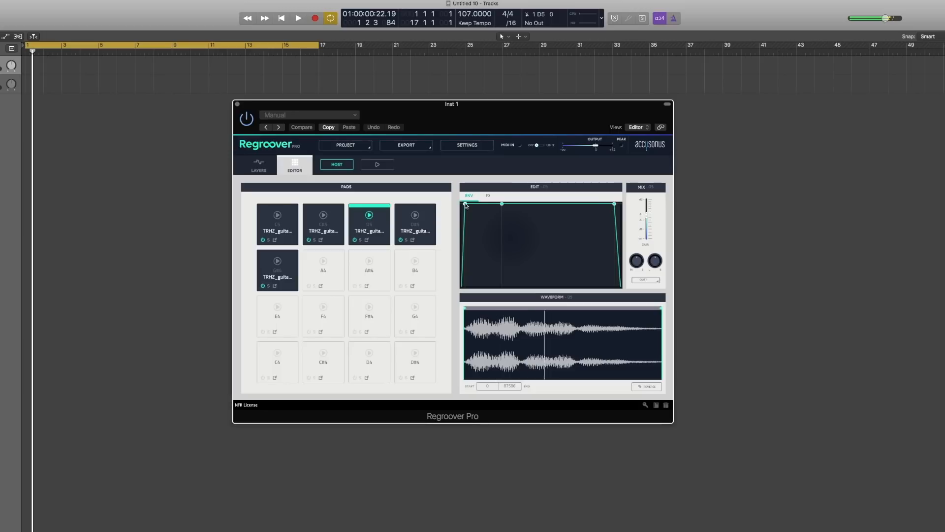
pyautogui.moveTo(465, 204); pyautogui.dragTo(476, 202)
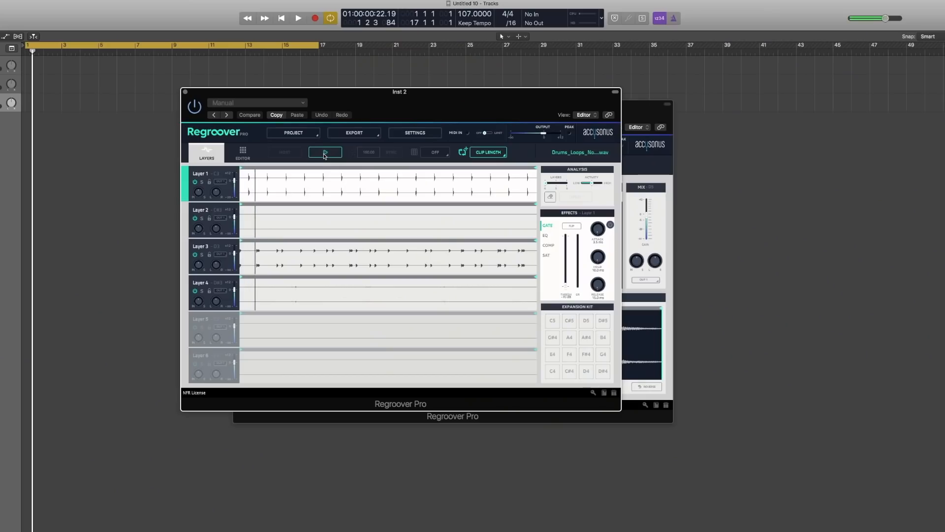
# Step: Audition the split drum loop in the second Regroover Pro instance, then solo Layer 2 and listen to it alone
pyautogui.click(324, 153)
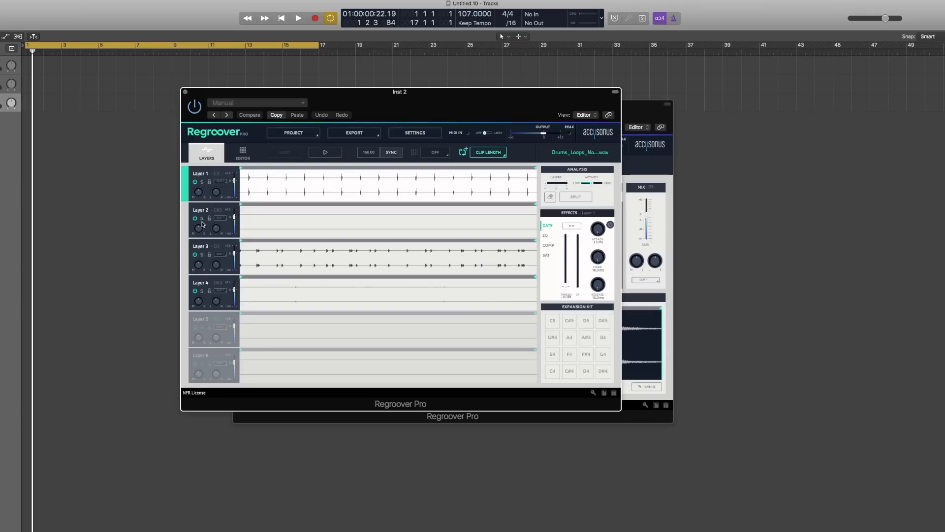
pyautogui.click(327, 154)
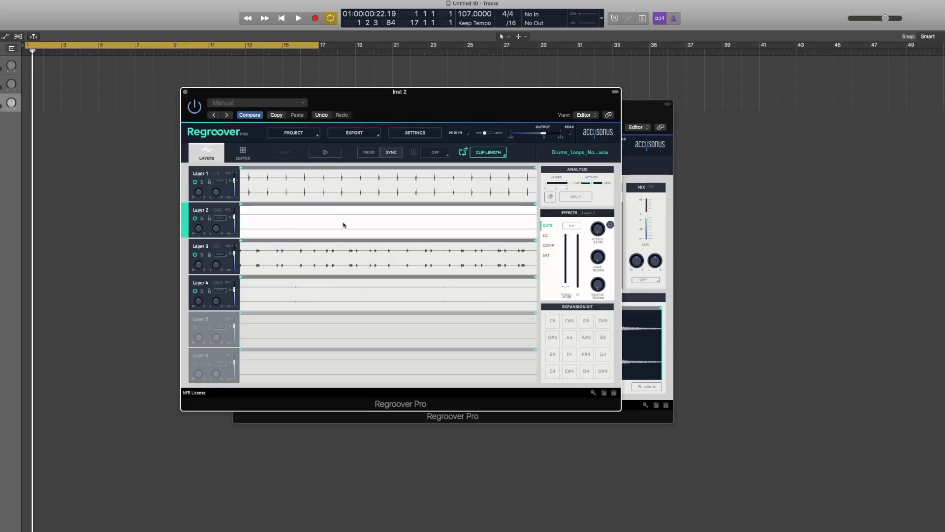
pyautogui.click(202, 219)
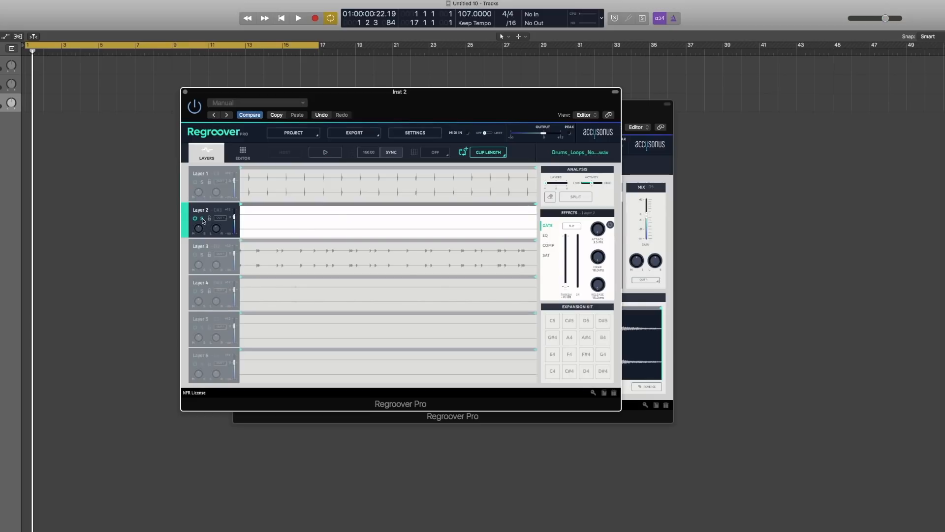
pyautogui.click(340, 151)
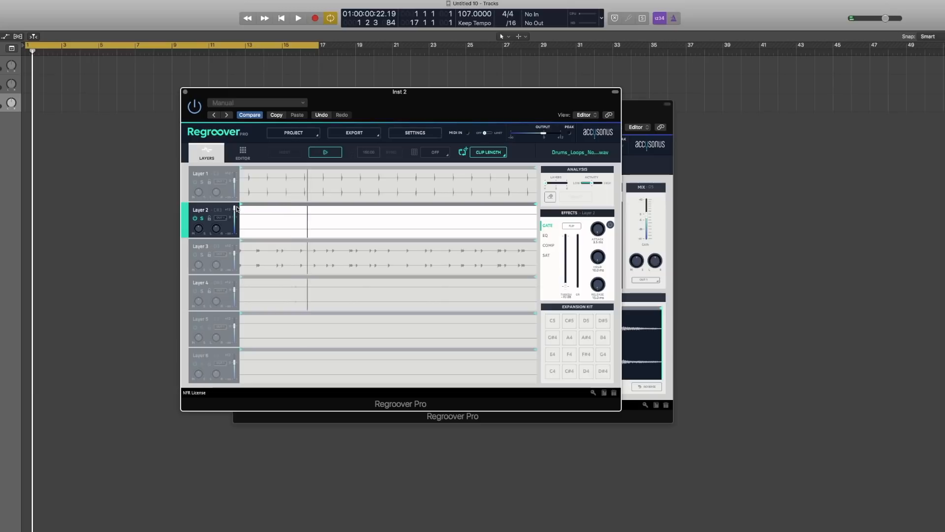
pyautogui.click(330, 156)
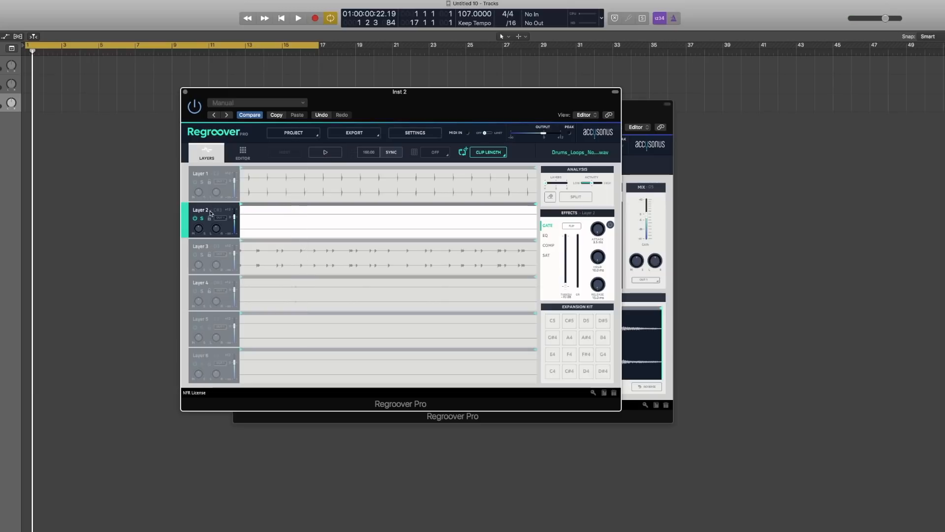
# Step: Solo and audition Layer 3 and Layer 4 of the drum loop one after the other
pyautogui.click(204, 256)
pyautogui.click(324, 154)
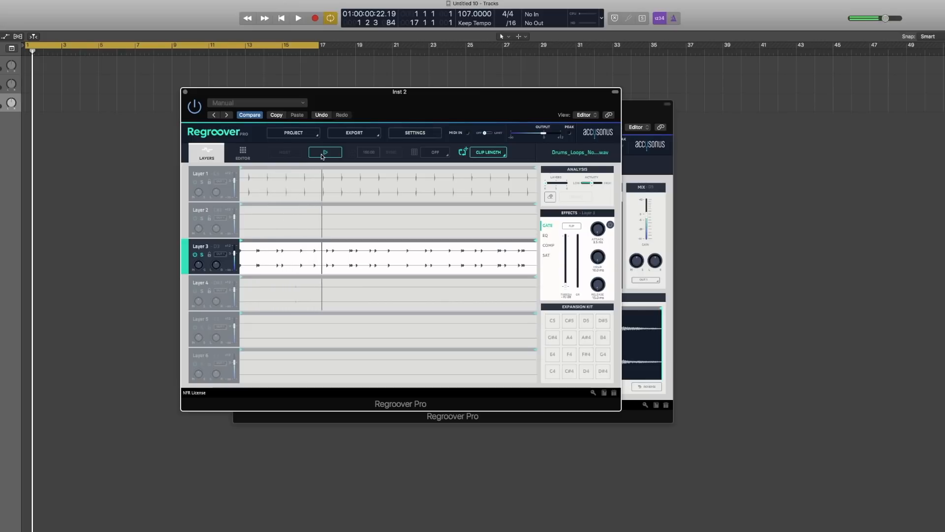
pyautogui.click(324, 154)
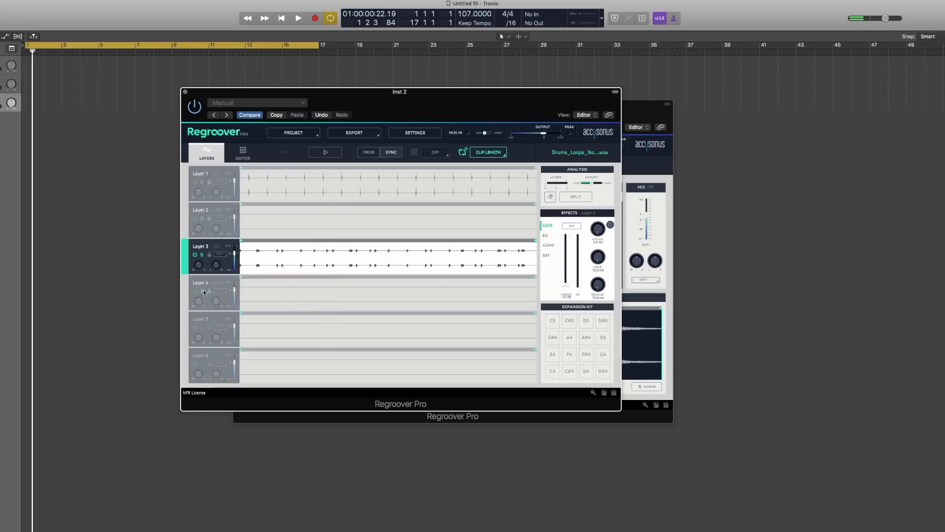
pyautogui.click(207, 290)
pyautogui.click(326, 153)
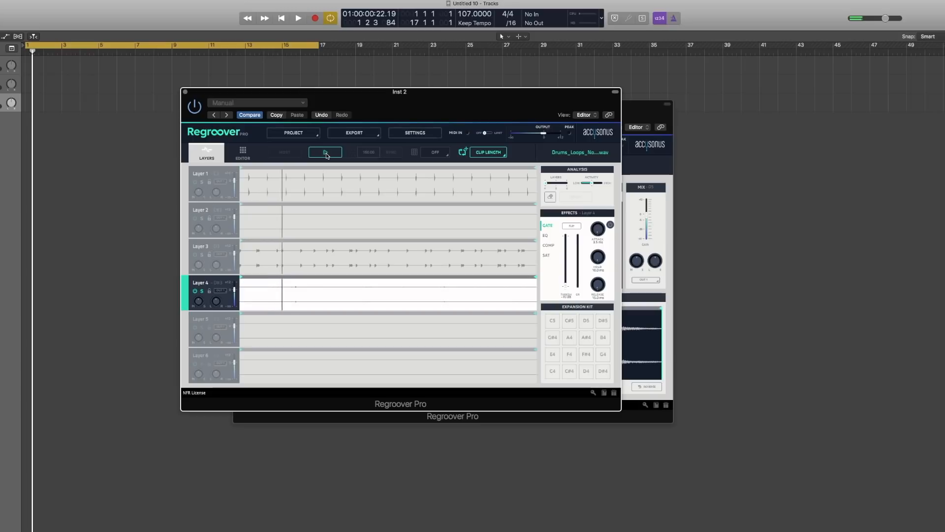
pyautogui.click(326, 153)
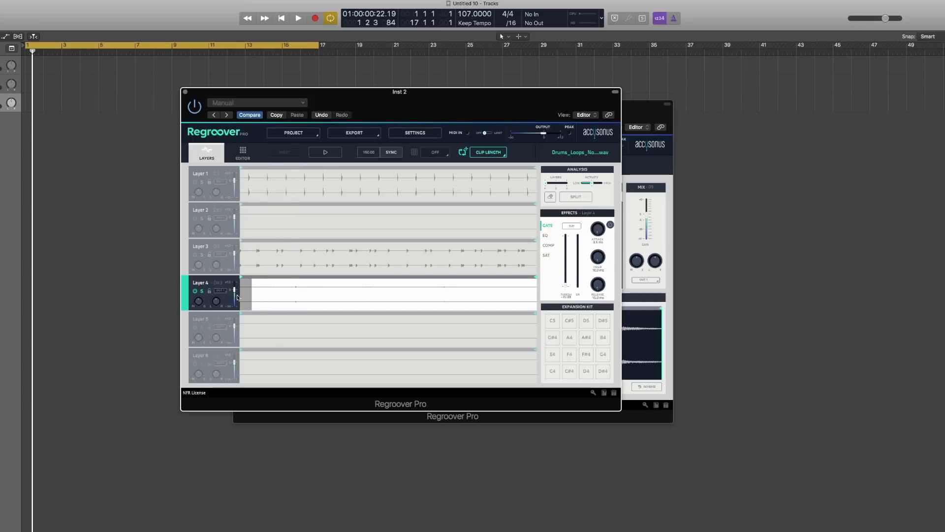
# Step: Select all of Layer 4 and place it as an audio region at bar 1 on a new track
pyautogui.moveTo(322, 286); pyautogui.dragTo(548, 280)
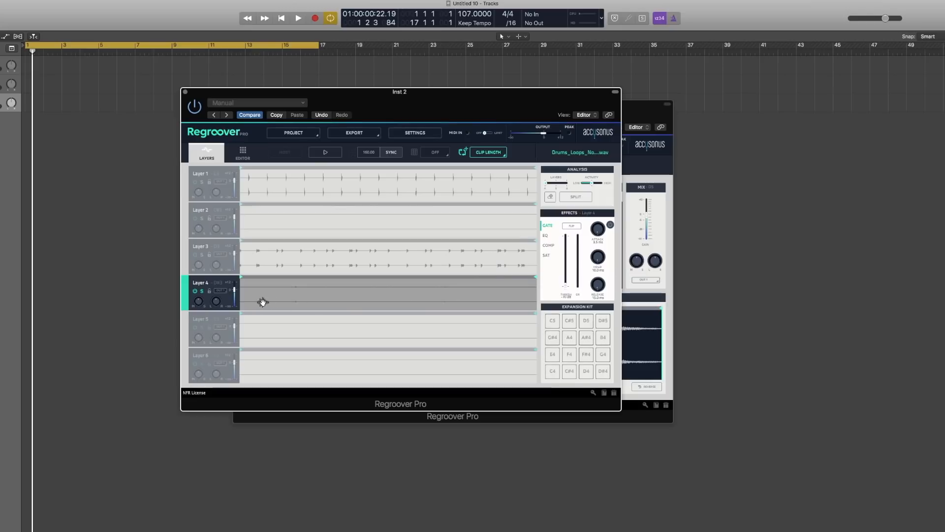
pyautogui.moveTo(50, 179); pyautogui.dragTo(150, 122)
# Step: Bounce the Layer 4 drum region in place with a different Normalize option and play the bounced region
pyautogui.rightClick(153, 121)
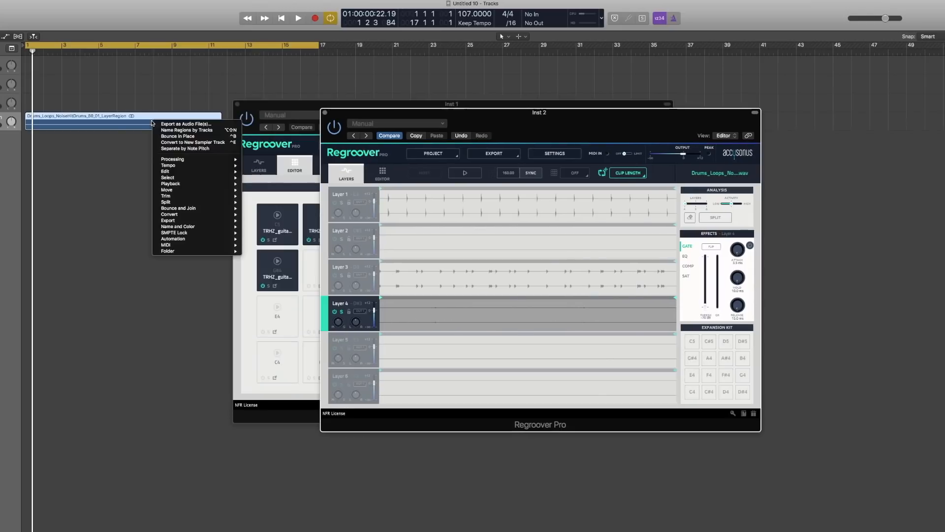
pyautogui.click(180, 136)
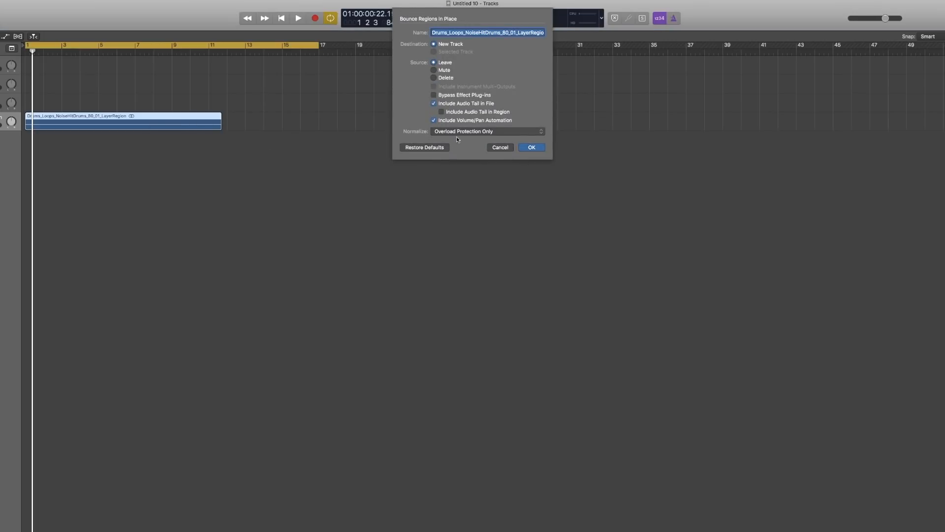
pyautogui.click(458, 134)
pyautogui.click(460, 123)
pyautogui.click(532, 147)
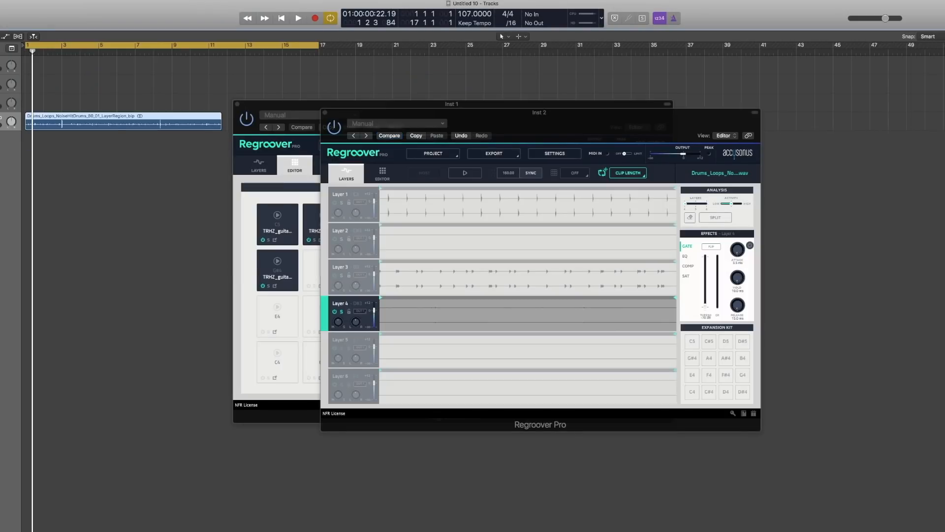
pyautogui.click(182, 120)
pyautogui.press('space')
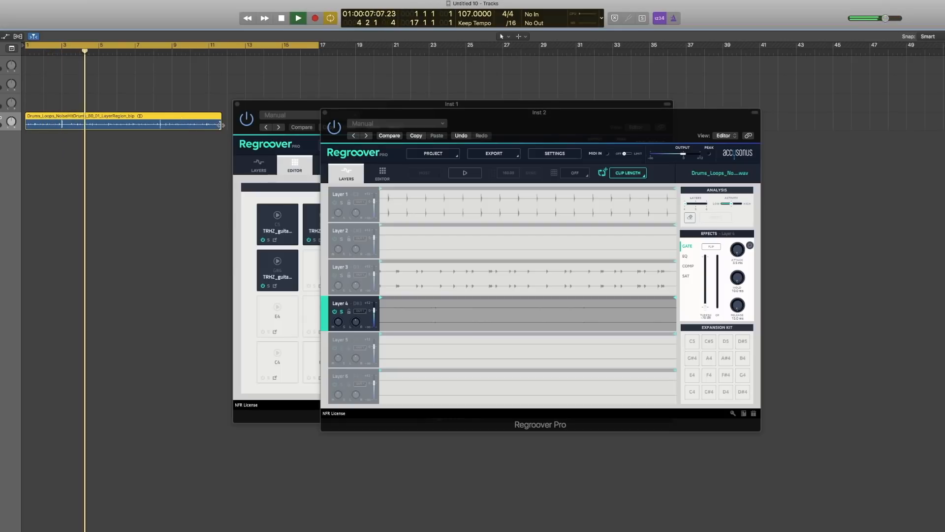
# Step: Assign the opening slice of Layer 3 to pad C5 and the first hit of Layer 1 to C#5, checking them in the pad editor
pyautogui.click(341, 277)
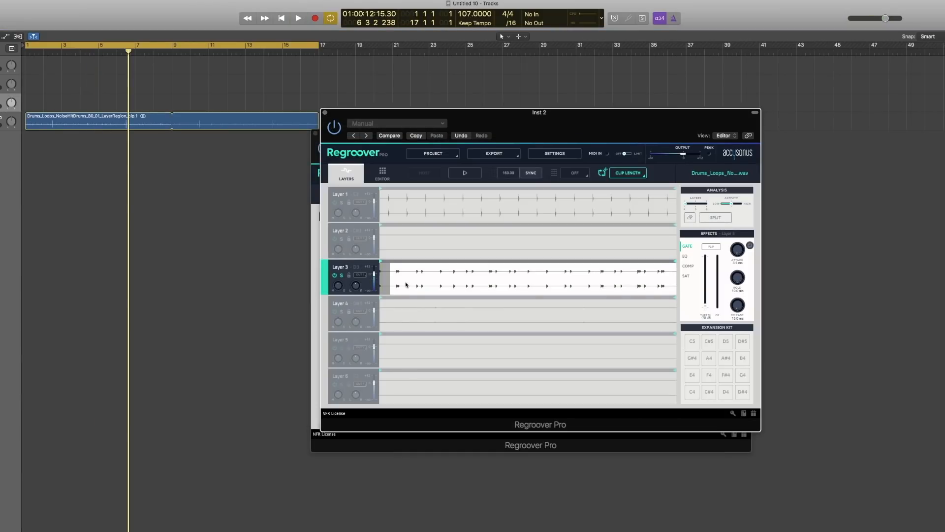
pyautogui.click(691, 341)
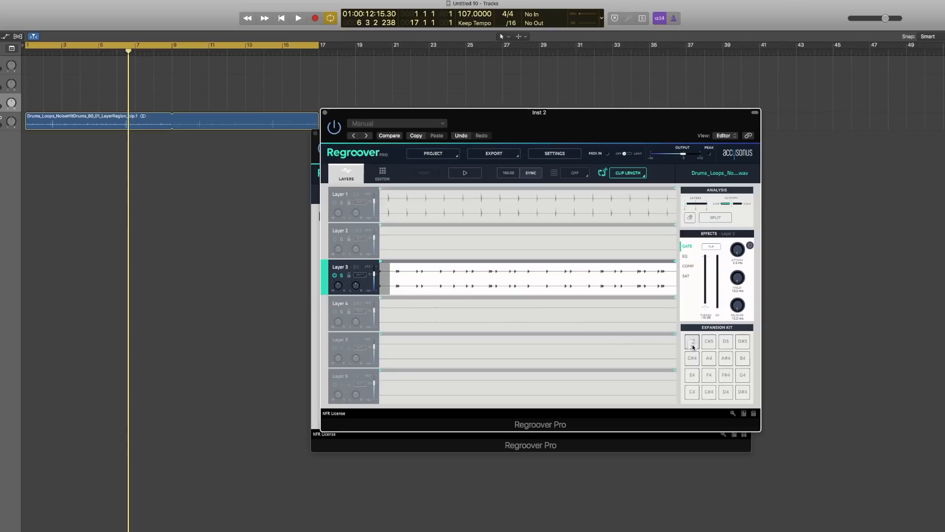
pyautogui.click(384, 199)
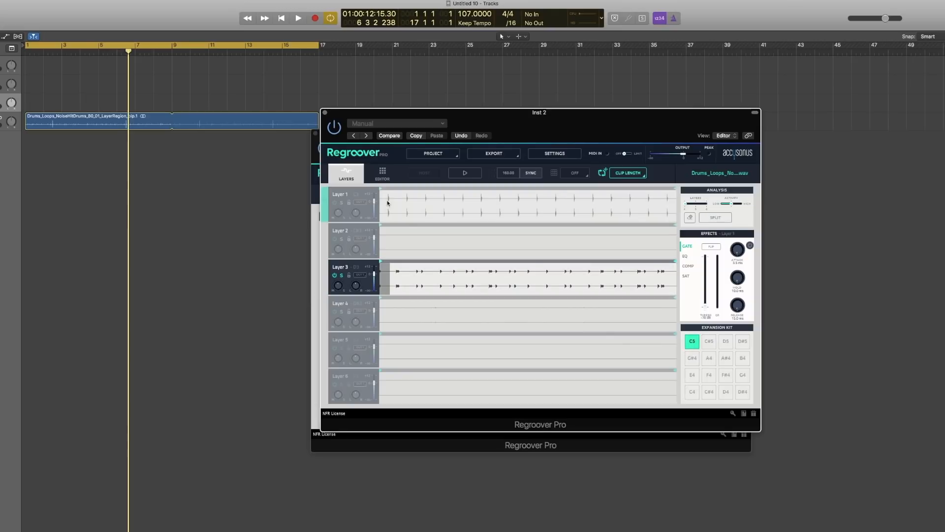
pyautogui.click(340, 203)
pyautogui.click(709, 341)
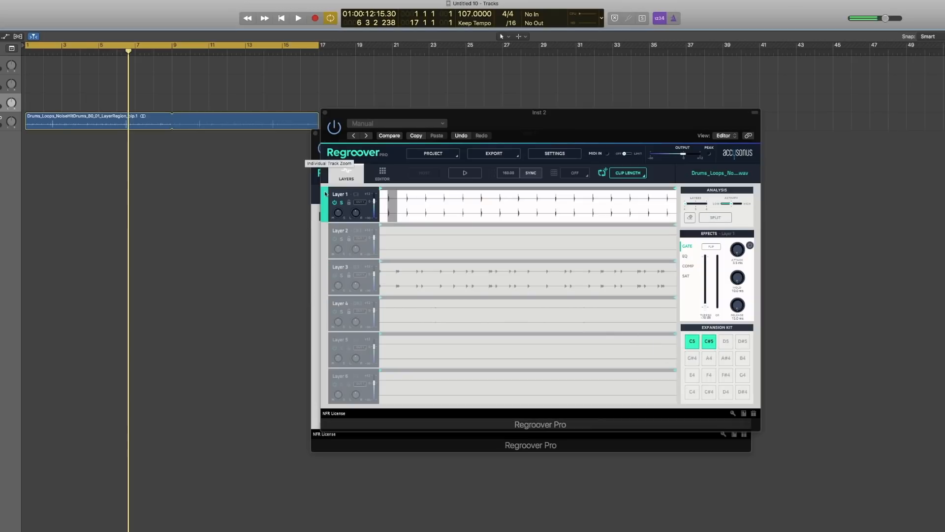
pyautogui.click(383, 174)
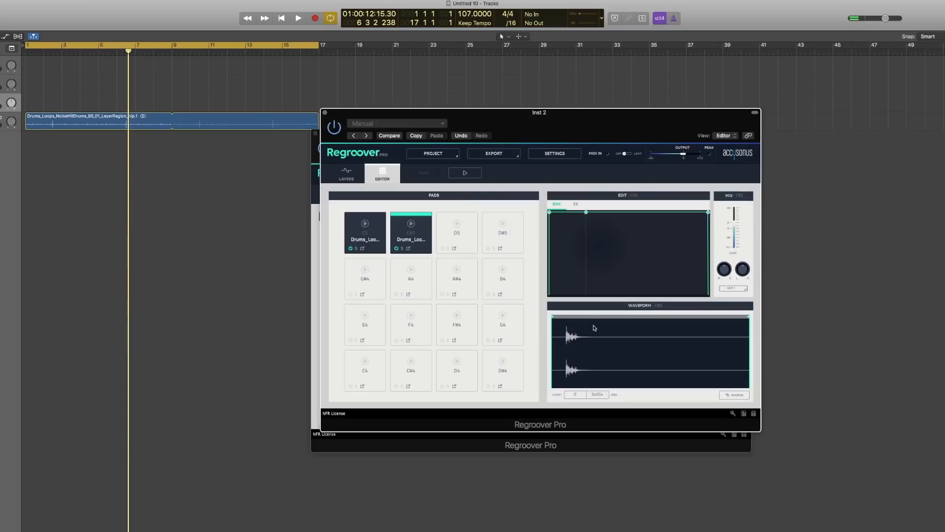
pyautogui.click(377, 235)
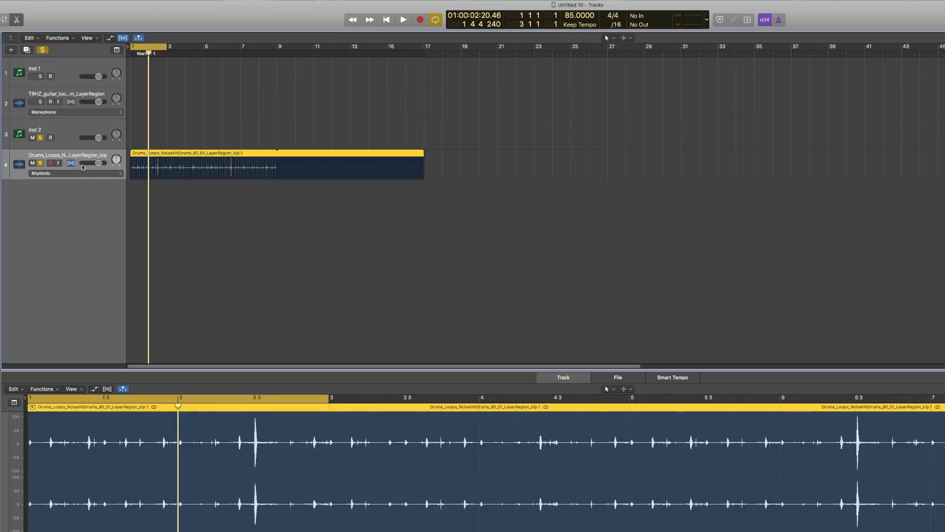
# Step: View the Flex Time modes available for the bounced drum loop track
pyautogui.click(123, 39)
pyautogui.click(123, 39)
pyautogui.click(95, 174)
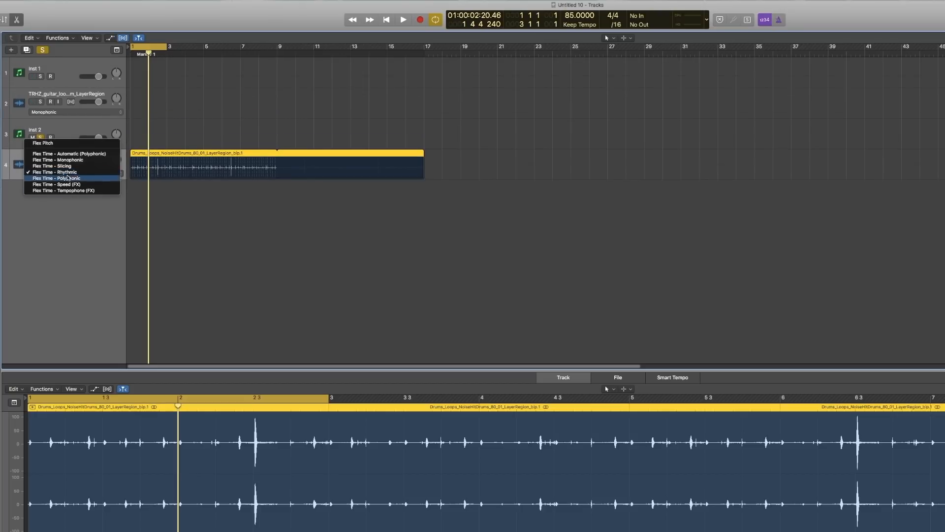
pyautogui.click(63, 241)
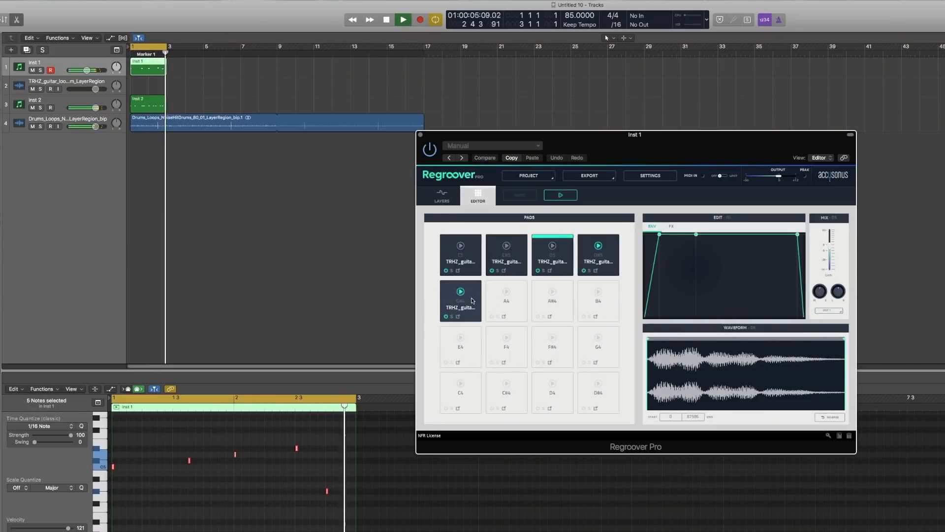
# Step: Play the arrangement with the D#5 guitar pad selected and trim the end of its sample back to about the midpoint
pyautogui.press('space')
pyautogui.click(589, 257)
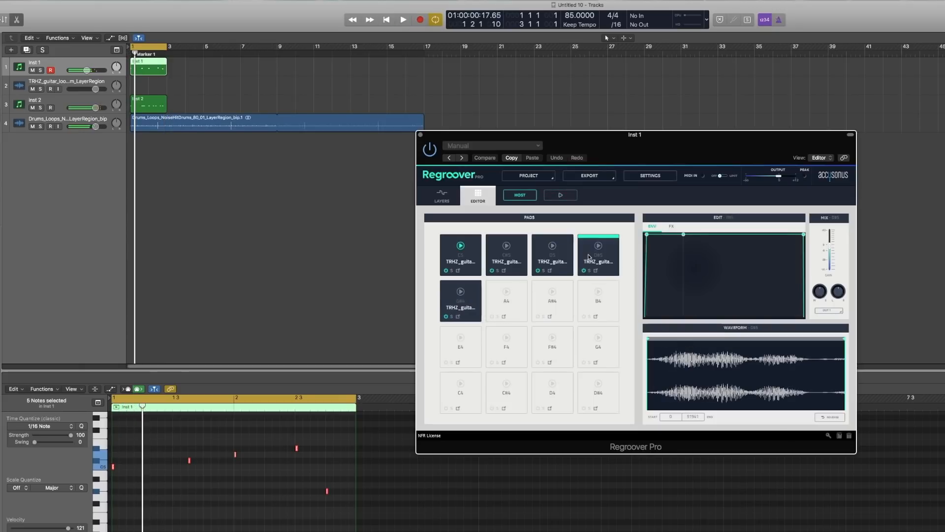
pyautogui.press('space')
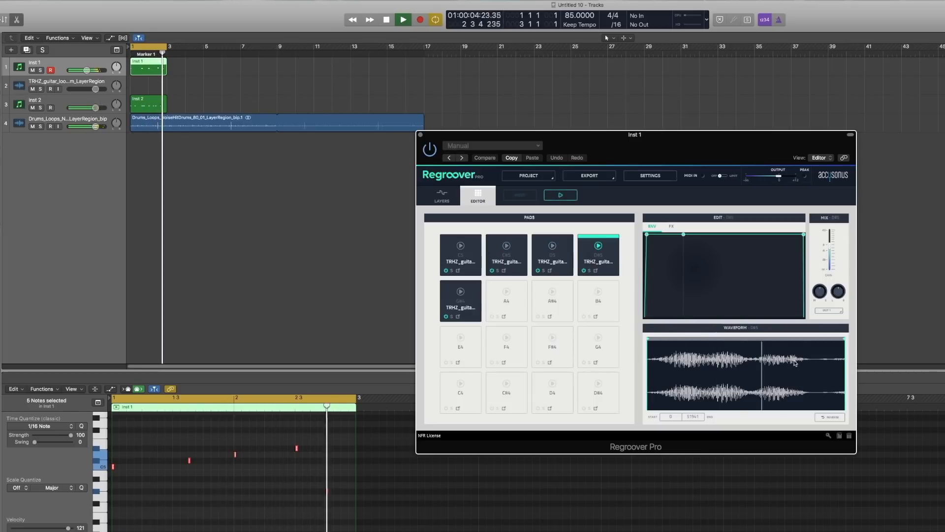
pyautogui.press('space')
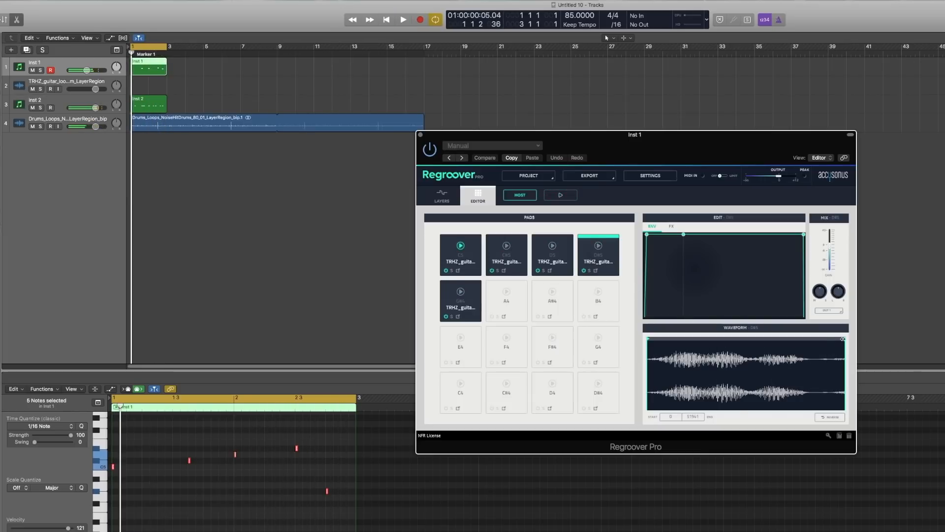
pyautogui.moveTo(843, 339); pyautogui.dragTo(755, 340)
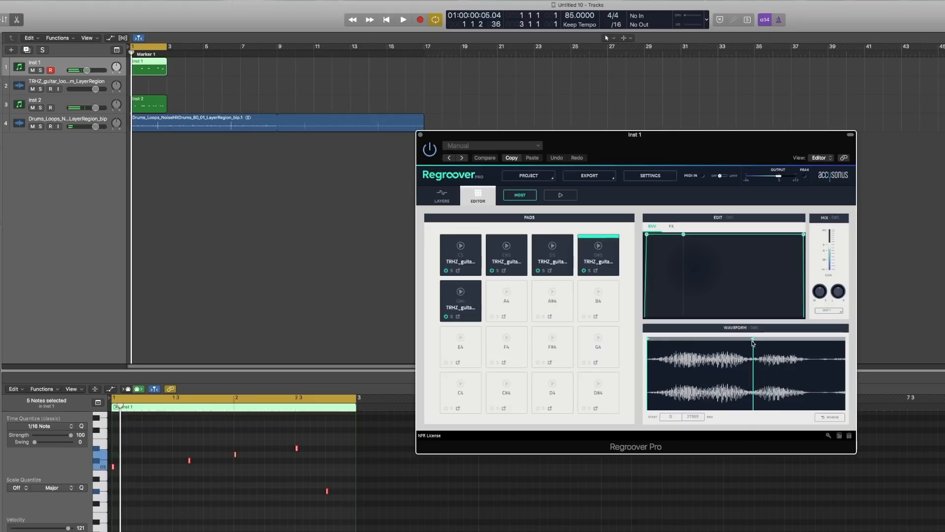
# Step: Move the release point of the D#5 guitar pad's envelope earlier for a fade-out during playback, and close Regroover Pro
pyautogui.press('space')
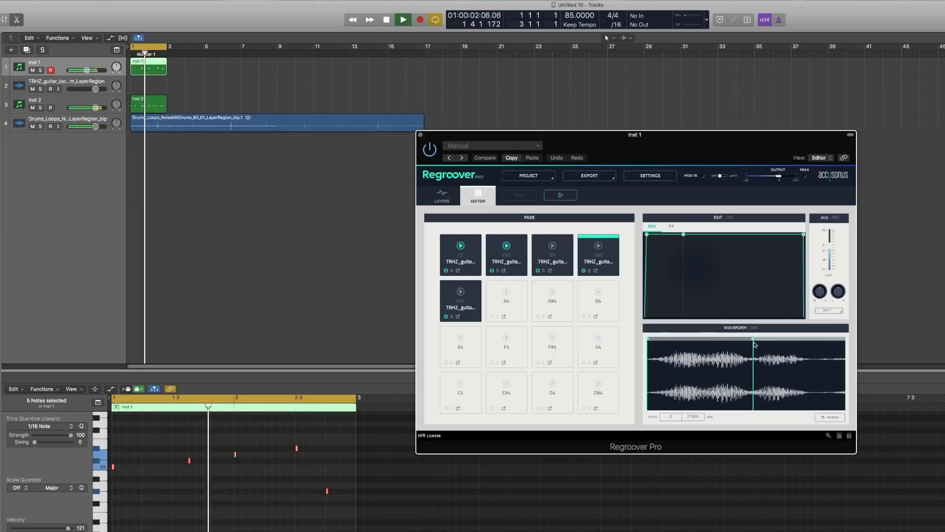
pyautogui.moveTo(804, 234); pyautogui.dragTo(778, 235)
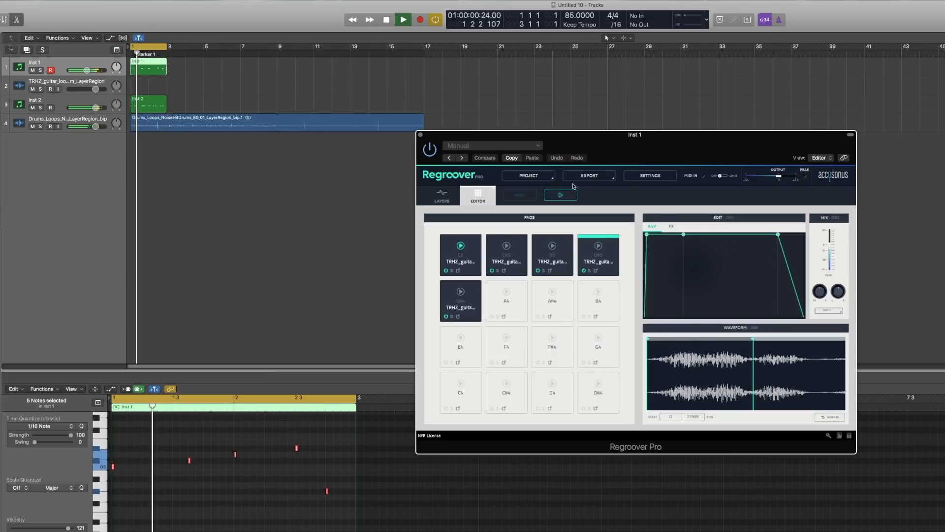
pyautogui.click(421, 135)
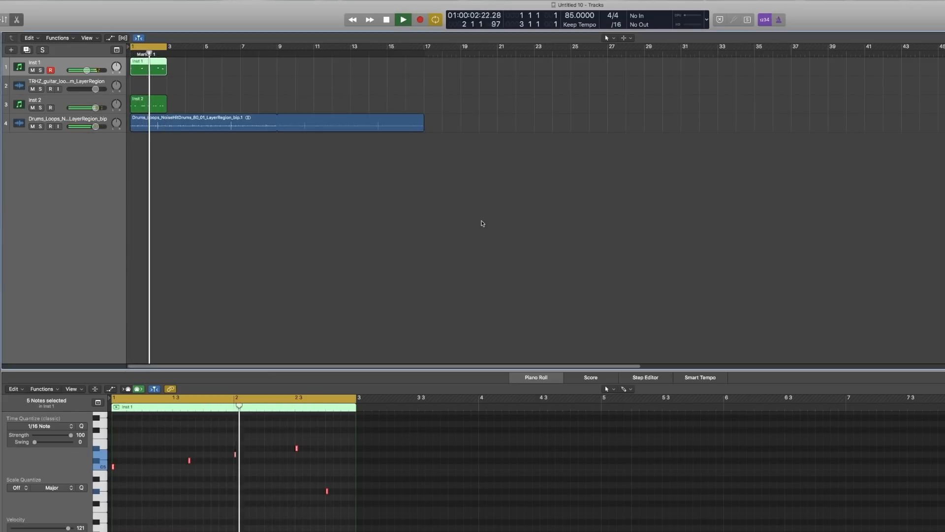
pyautogui.click(482, 223)
pyautogui.press('space')
# Step: Shorten the Drums region to two bars and bounce the Guitar region in place
pyautogui.click(154, 72)
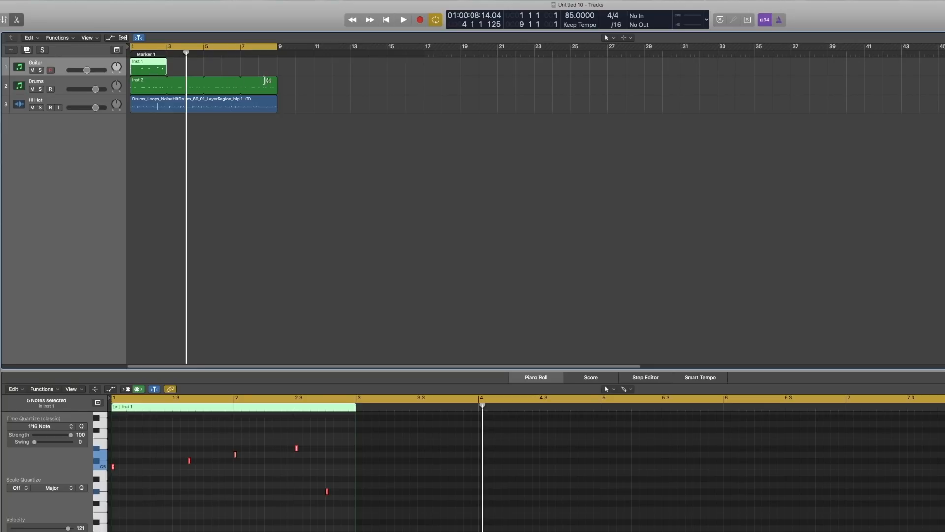
pyautogui.moveTo(264, 80); pyautogui.dragTo(166, 81)
pyautogui.rightClick(154, 73)
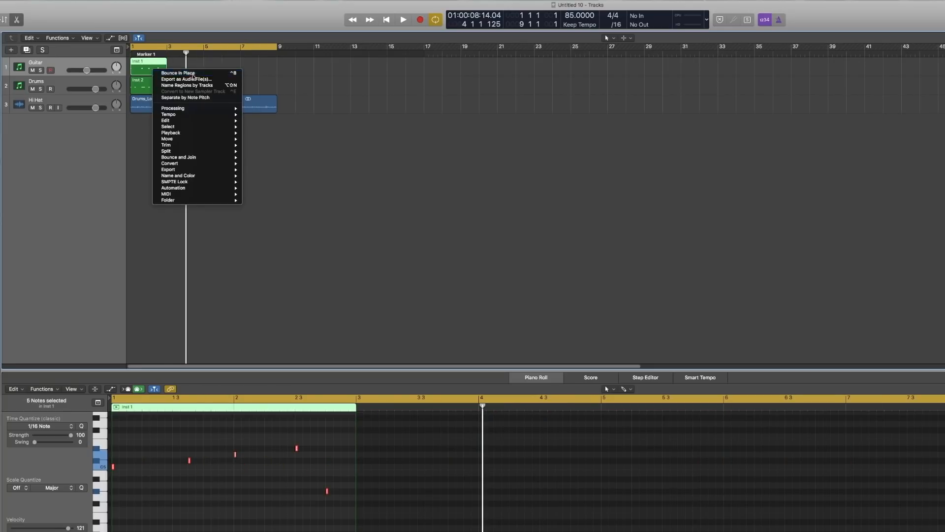
pyautogui.click(193, 73)
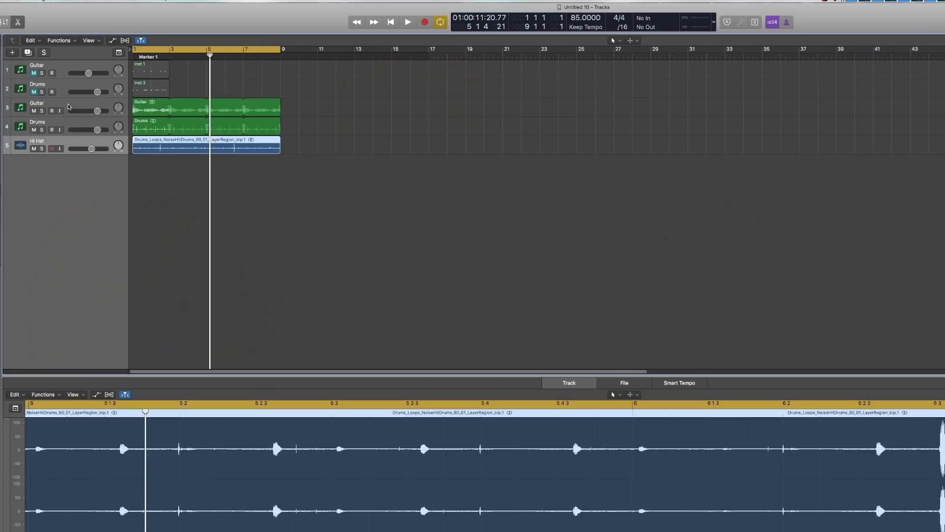
# Step: Add a Compressor side-chained to Audio 2 on the bounced Guitar track and adjust its threshold to about mid-range during playback
pyautogui.click(69, 107)
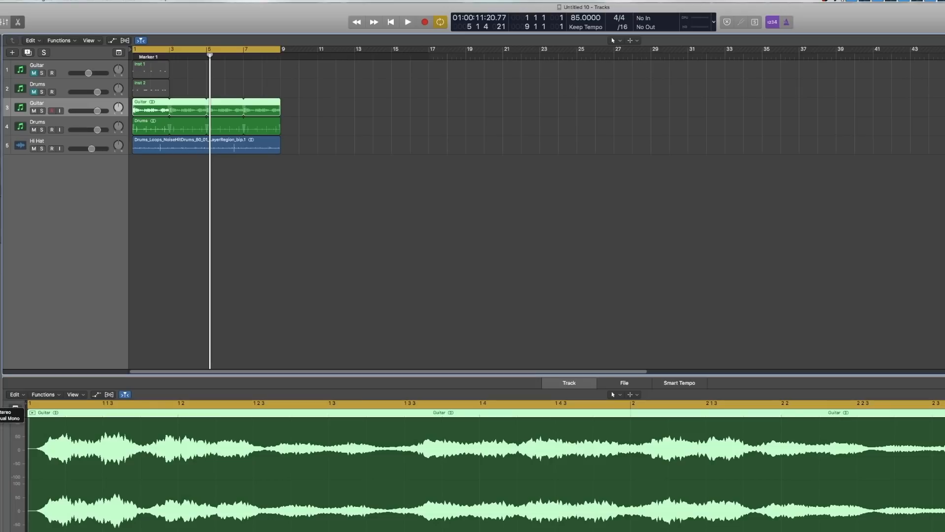
pyautogui.click(4, 419)
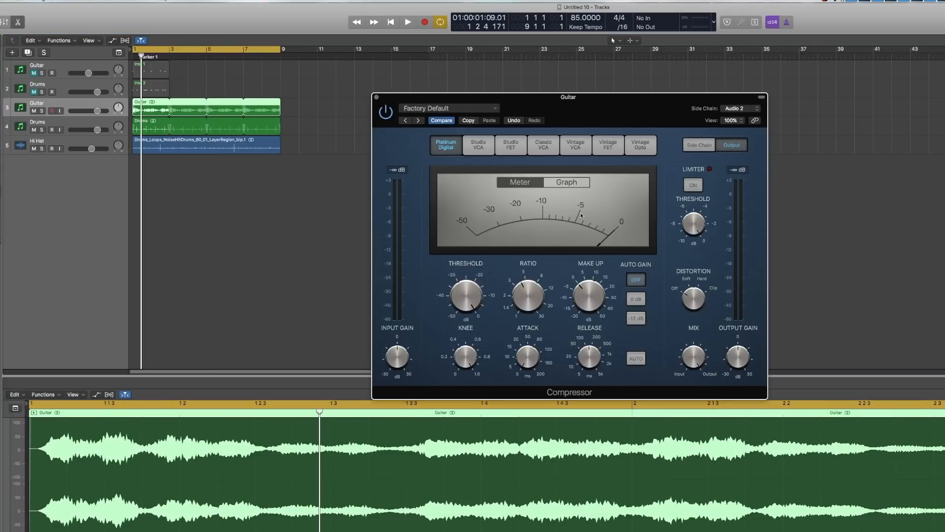
pyautogui.press('space')
pyautogui.moveTo(470, 298); pyautogui.dragTo(462, 349)
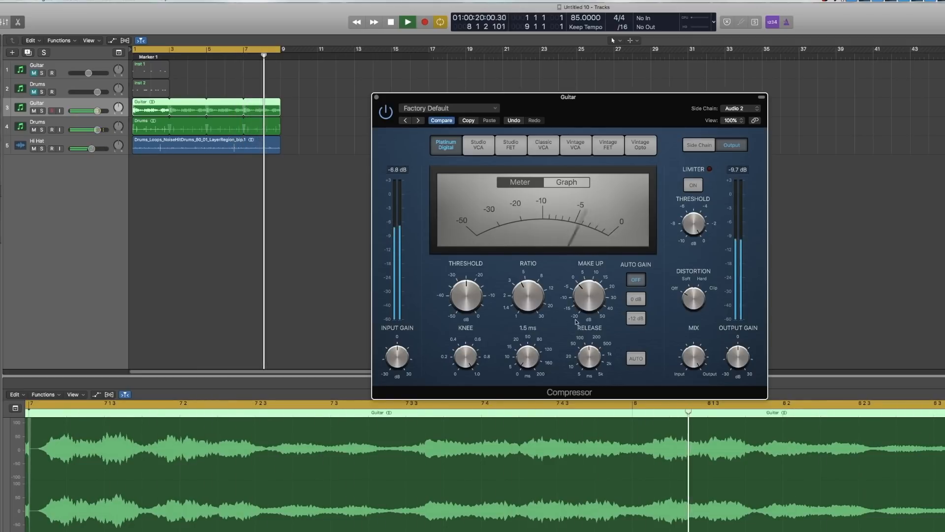
pyautogui.click(377, 98)
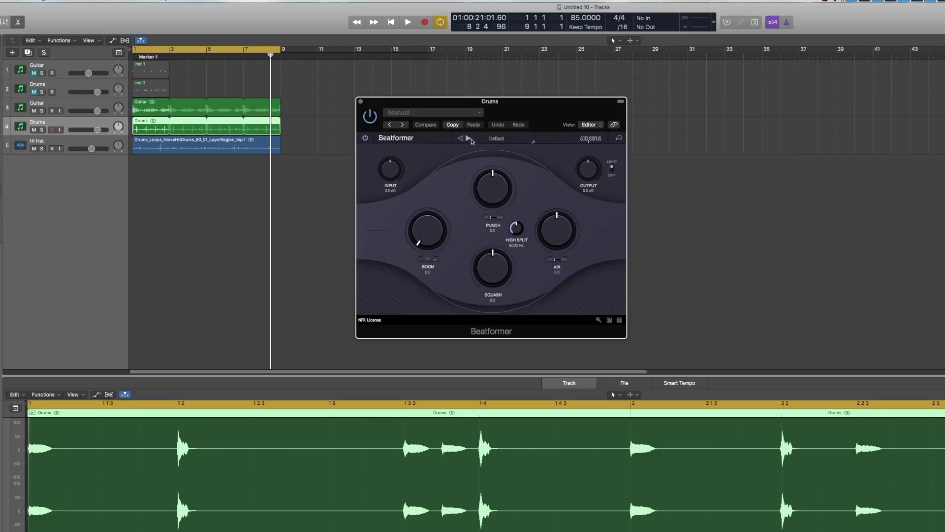
# Step: Load the Kick Body preset in Beatformer on the bounced Drums track and raise Punch to about -0.8 during playback
pyautogui.click(501, 140)
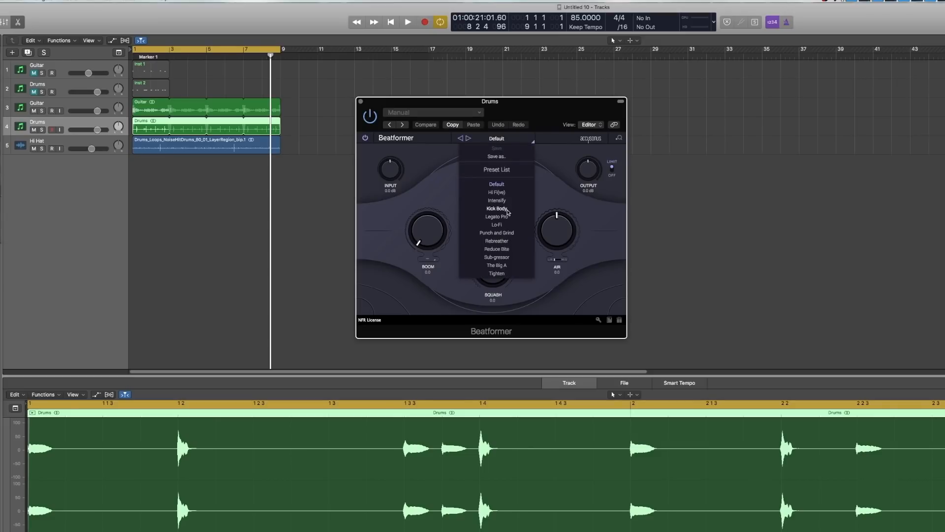
pyautogui.click(497, 209)
pyautogui.press('space')
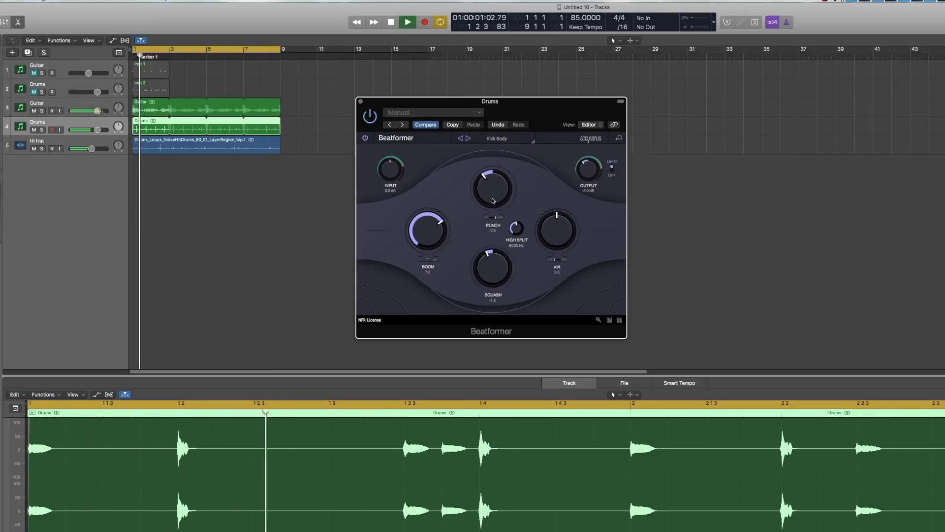
pyautogui.moveTo(493, 201); pyautogui.dragTo(496, 190)
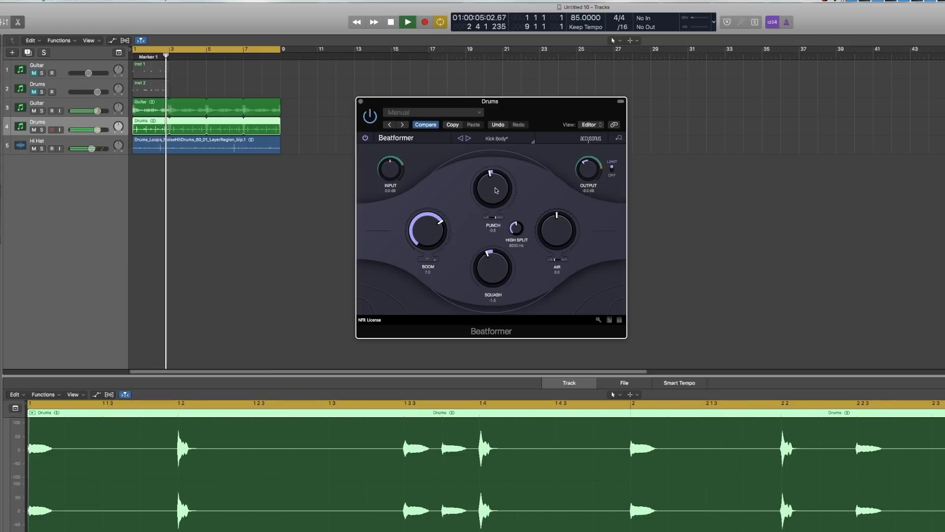
# Step: Lower the Hi Hat track's volume slightly and play its region soloed
pyautogui.moveTo(91, 149)
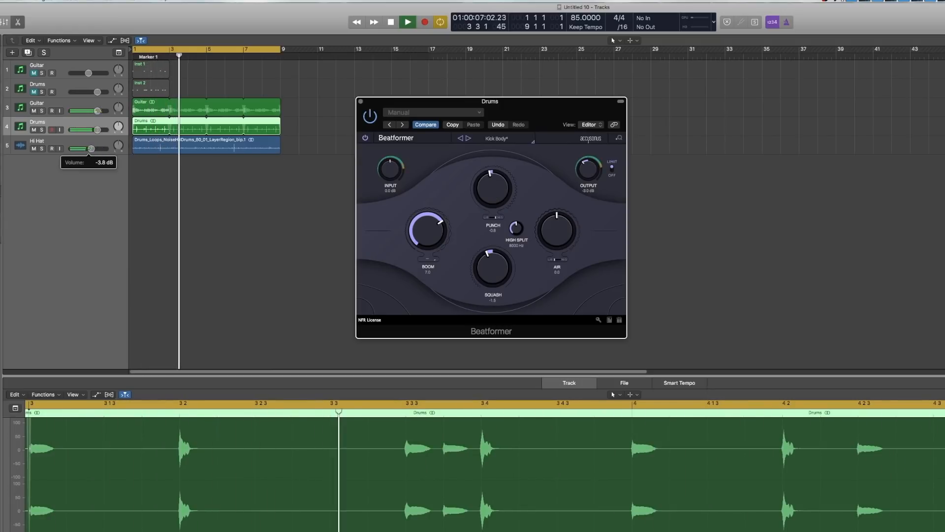
pyautogui.moveTo(91, 148); pyautogui.dragTo(89, 148)
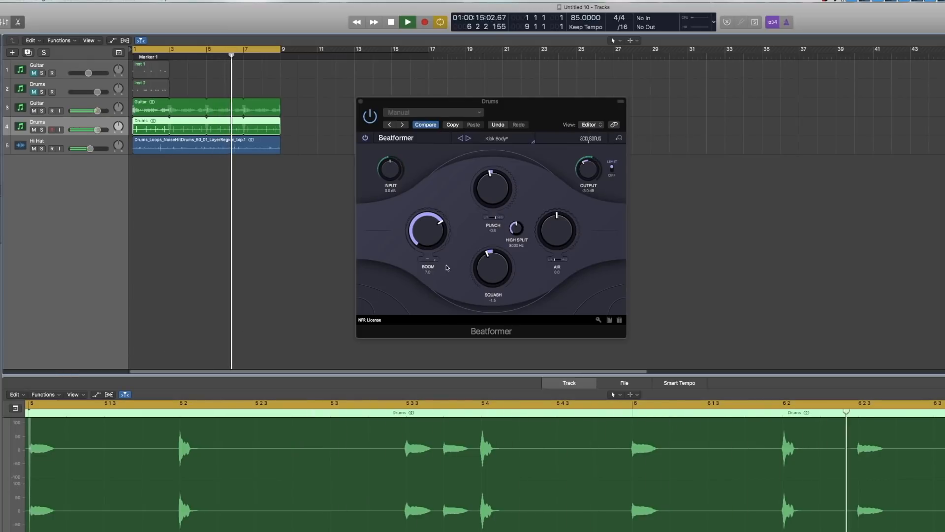
pyautogui.click(73, 144)
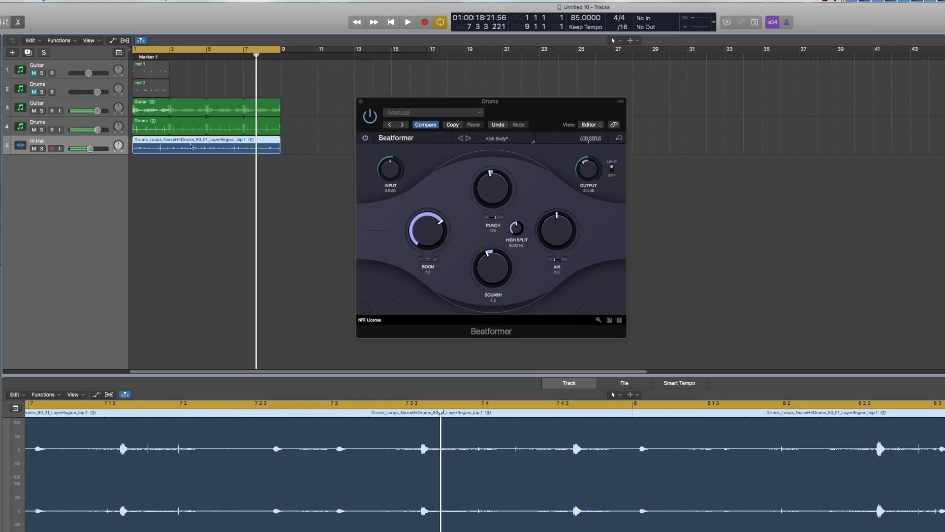
pyautogui.hotkey('ctrl', 's')
pyautogui.press('space')
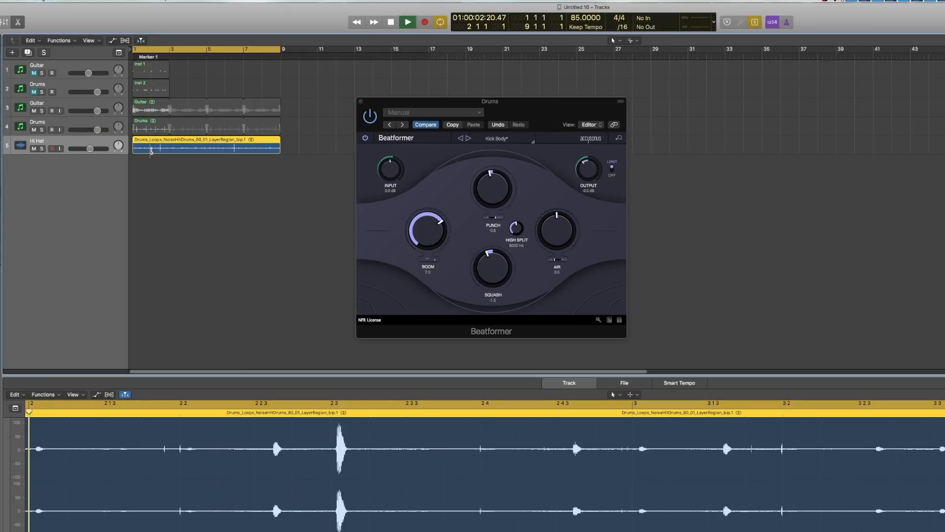
# Step: Split the Hi Hat region at bar 2, delete the remainder, and loop the first bar up to bar 9
pyautogui.click(151, 149)
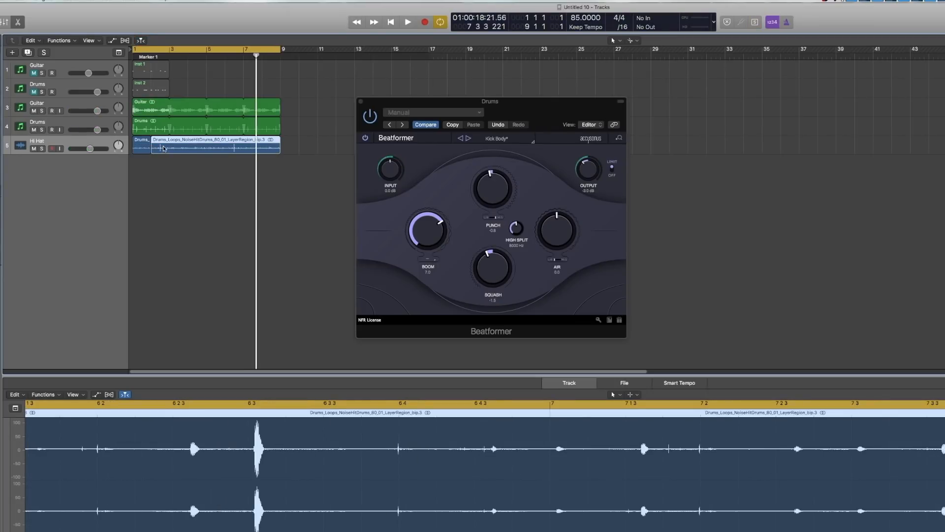
pyautogui.press('Delete')
pyautogui.moveTo(152, 142); pyautogui.dragTo(276, 146)
pyautogui.press('Return')
pyautogui.press('space')
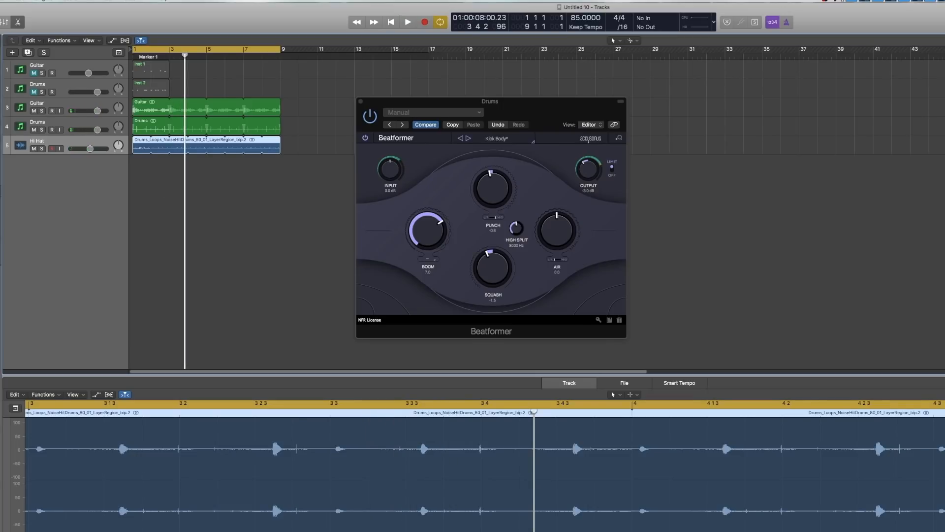
# Step: Insert a stereo Beatformer on the Stereo Out channel, load the Lo-Fi preset, and play the mix
pyautogui.click(1, 387)
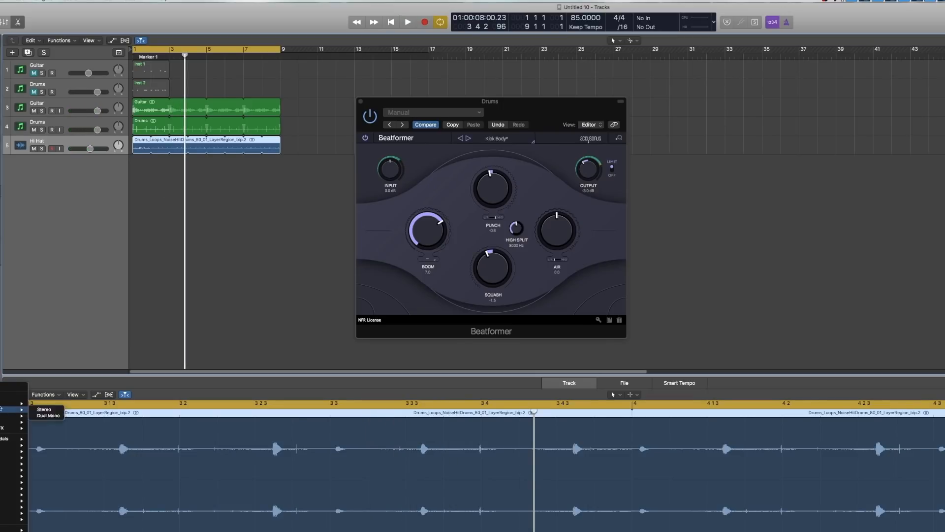
pyautogui.click(43, 404)
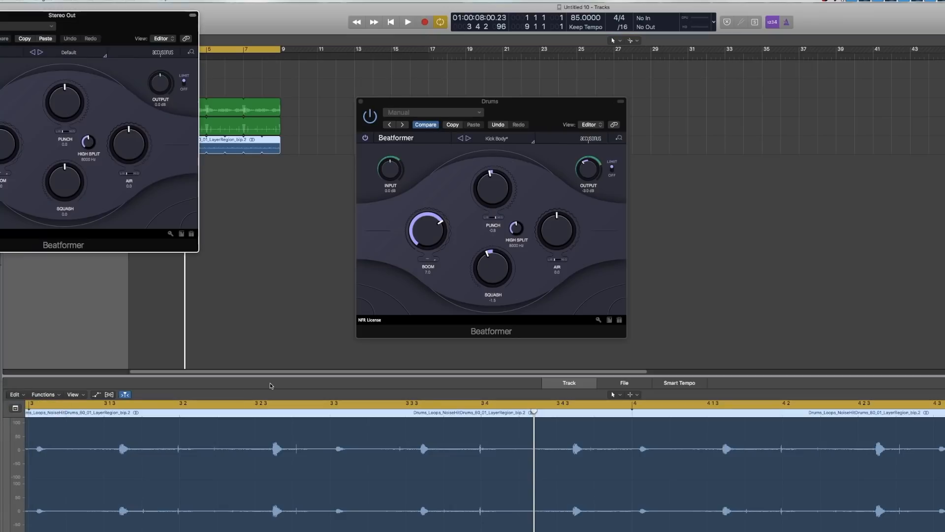
pyautogui.moveTo(107, 31); pyautogui.dragTo(553, 120)
pyautogui.press('space')
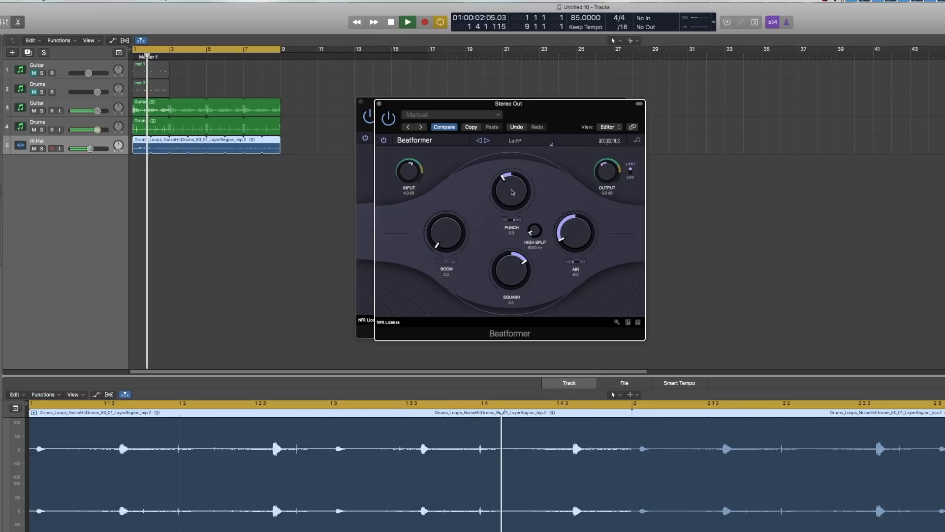
# Step: Reduce Squash and set Air to about -7.4 in the Stereo Out Beatformer, and close its window
pyautogui.moveTo(511, 284); pyautogui.dragTo(514, 284)
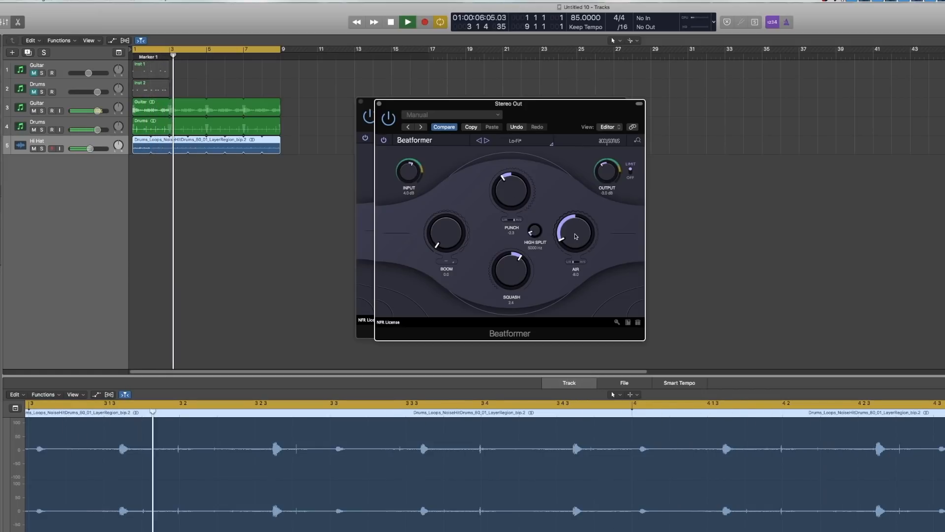
pyautogui.moveTo(575, 230); pyautogui.dragTo(574, 227)
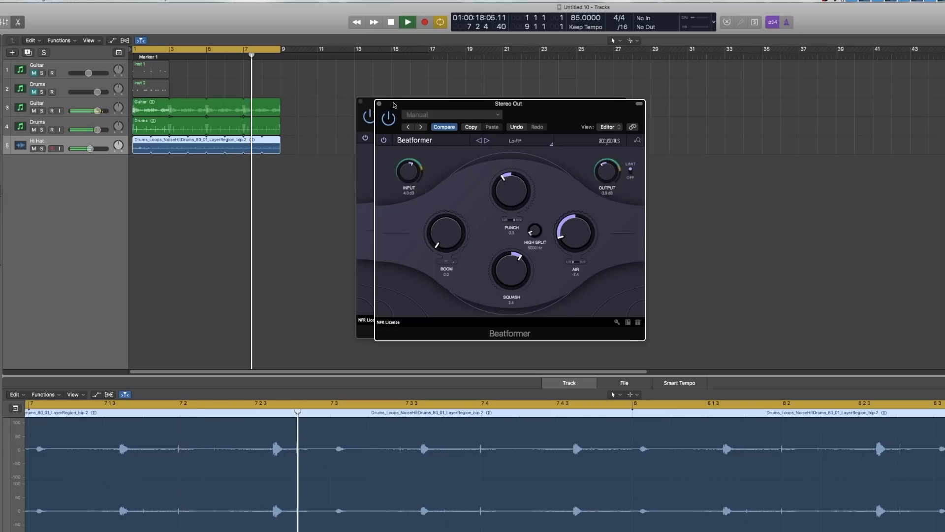
pyautogui.click(379, 105)
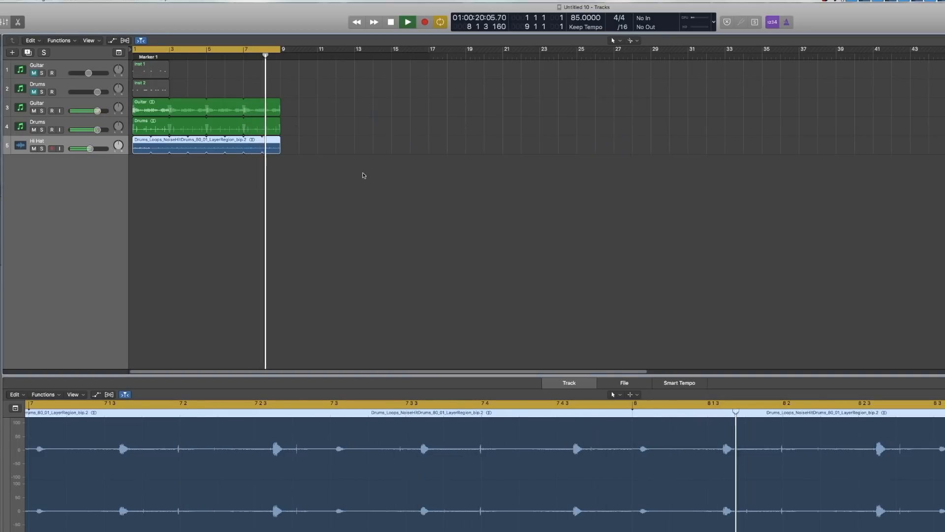